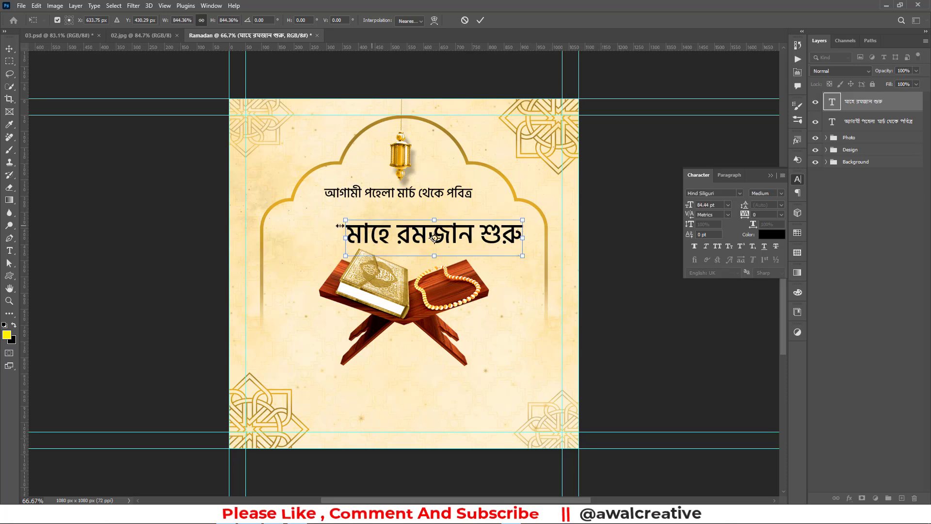
Step: Enlarge the headline "মাহে রমজান শুরু" to about 94 pt and place it directly beneath the line above it
{"action": "left_click_drag", "start_coordinate": [345, 234], "coordinate": [324, 235]}
{"action": "left_click_drag", "start_coordinate": [493, 231], "coordinate": [473, 221]}
{"action": "left_click", "coordinate": [480, 20]}
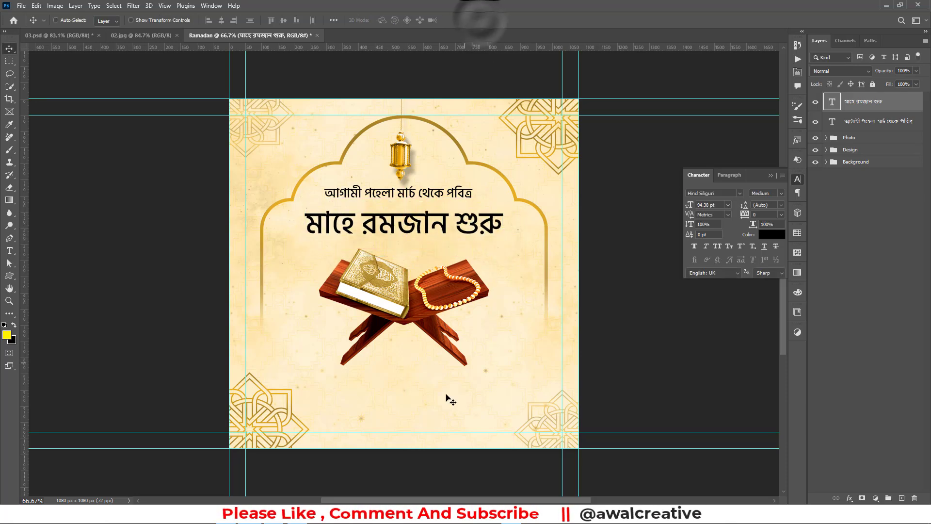
Step: Copy the three-line hadith passage from the Notepad file and paste it as a new text layer in the Photoshop poster
{"action": "key", "text": "alt+Tab"}
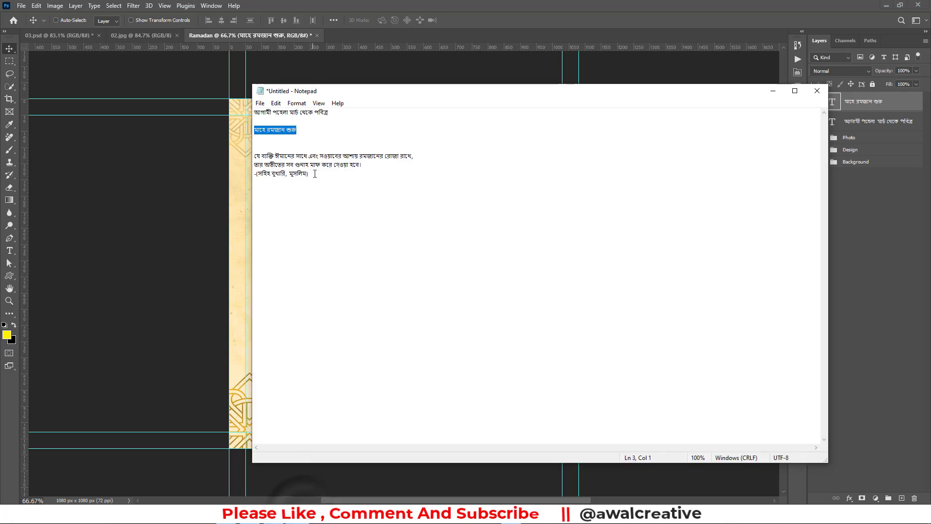
{"action": "left_click_drag", "start_coordinate": [314, 173], "coordinate": [254, 156]}
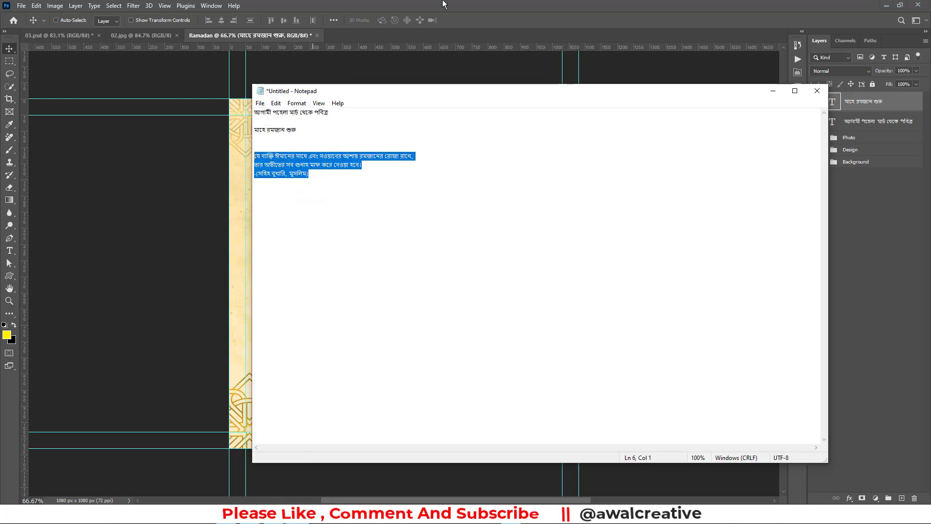
{"action": "left_click", "coordinate": [443, 4]}
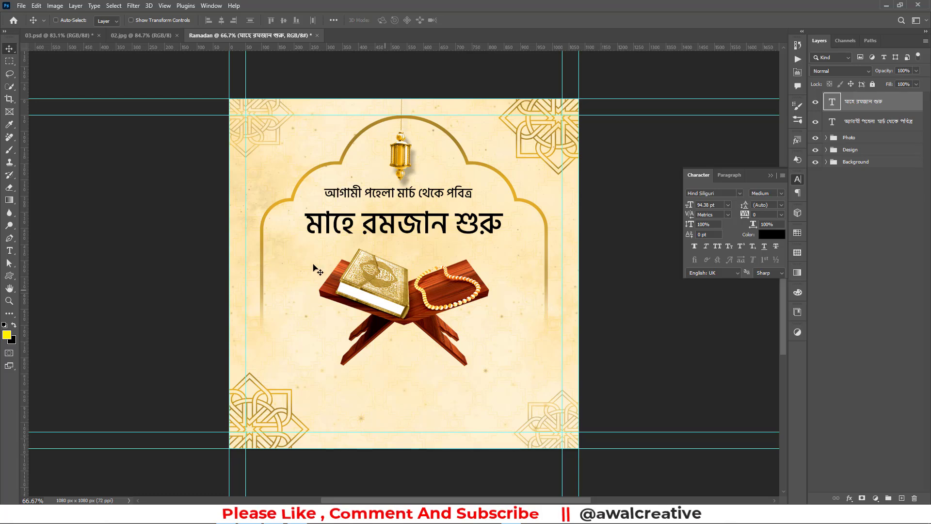
{"action": "left_click", "coordinate": [8, 250]}
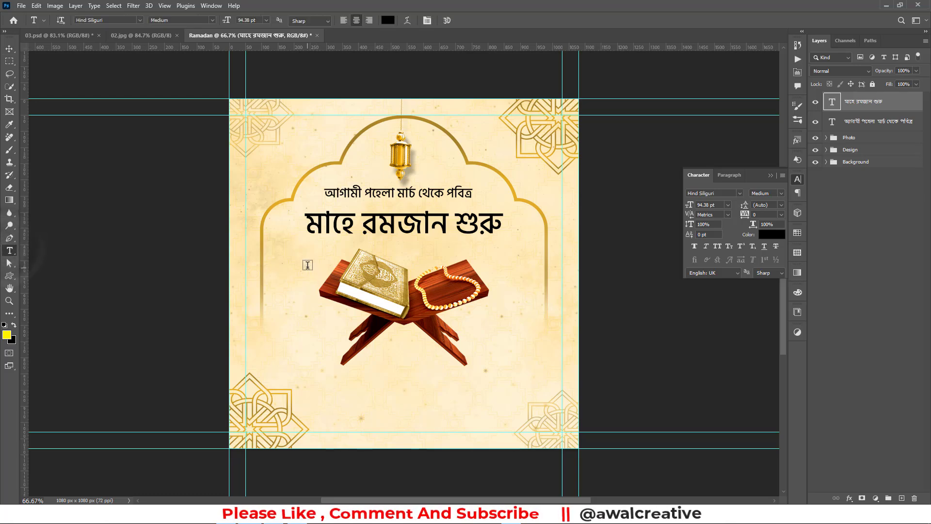
{"action": "left_click", "coordinate": [307, 268]}
{"action": "key", "text": "ctrl+v"}
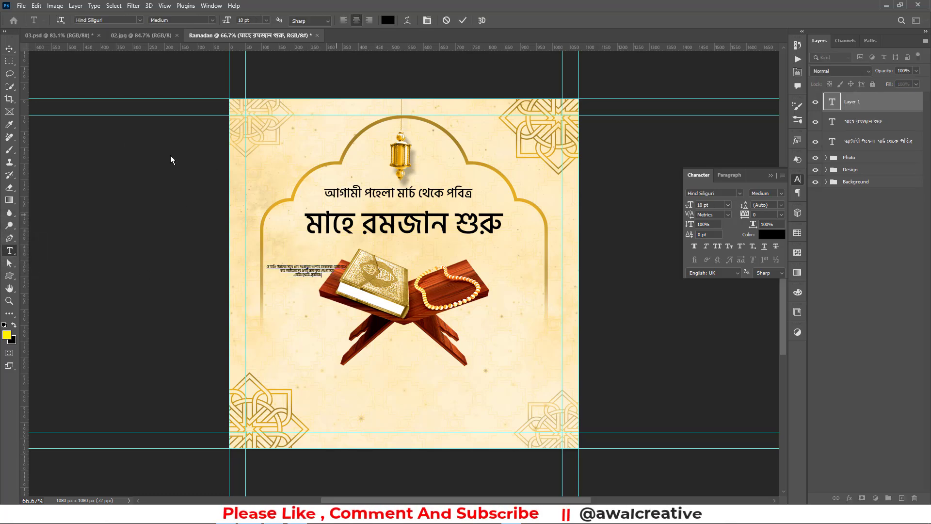
Step: Position the hadith text under the headline and scale it up to about 293%
{"action": "left_click", "coordinate": [9, 49]}
{"action": "left_click_drag", "start_coordinate": [344, 289], "coordinate": [448, 261]}
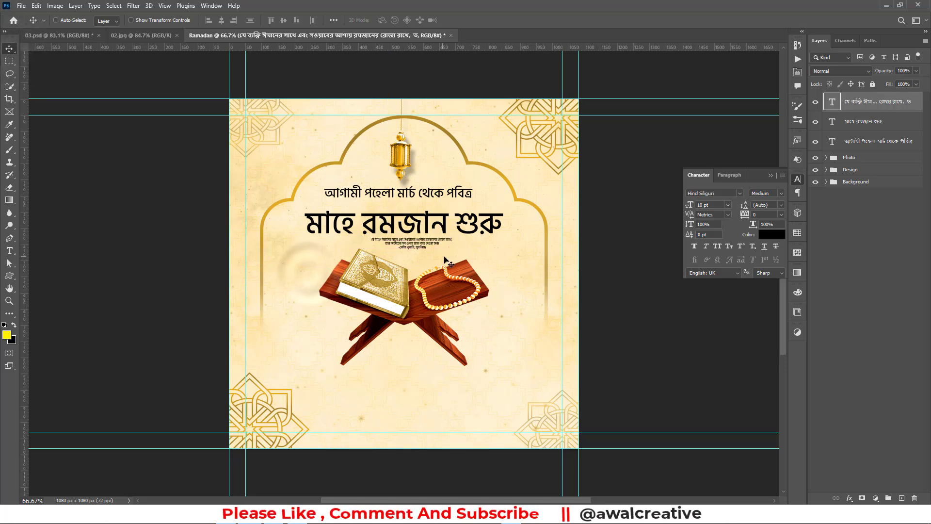
{"action": "key", "text": "ctrl+t"}
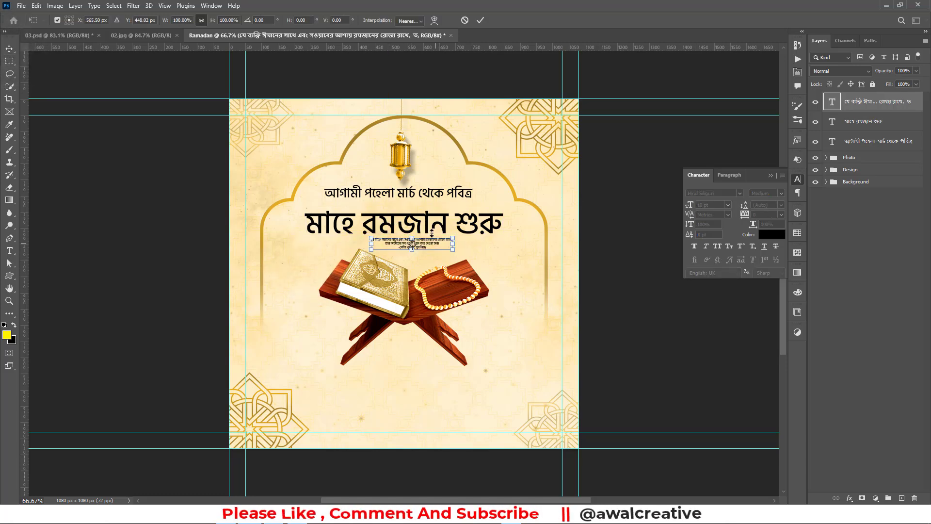
{"action": "left_click_drag", "start_coordinate": [412, 251], "coordinate": [412, 273]}
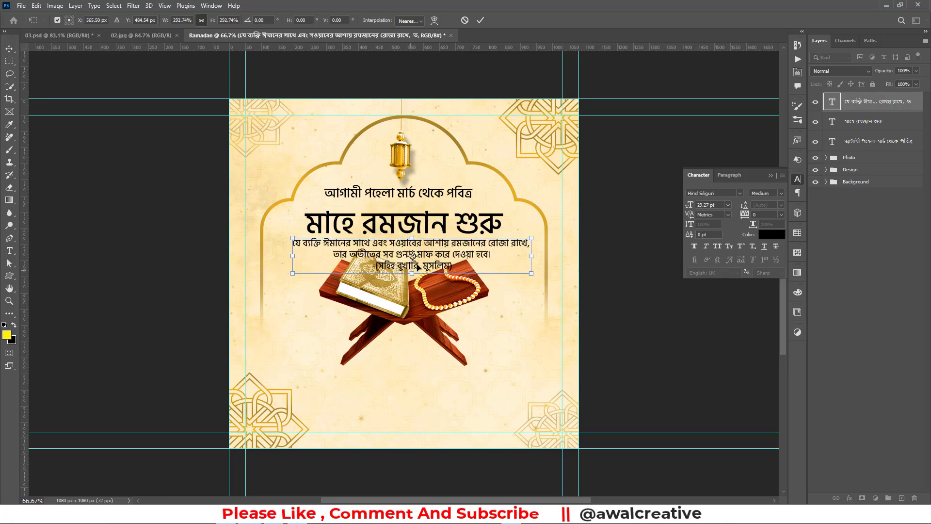
{"action": "left_click", "coordinate": [480, 21]}
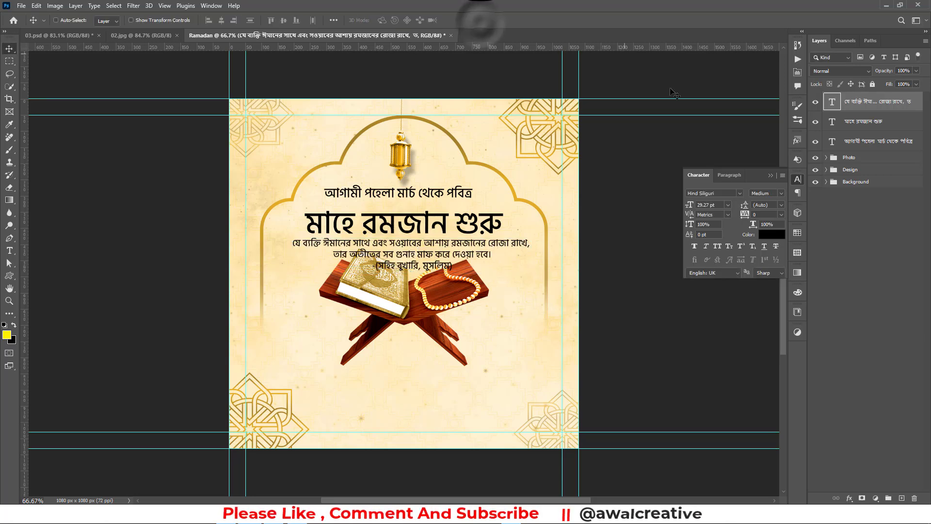
Step: Nudge the Lantern layer in the Photo group upward and scale it down to about 223% inside the arch top
{"action": "left_click", "coordinate": [824, 158]}
{"action": "left_click", "coordinate": [825, 158]}
{"action": "left_click", "coordinate": [851, 173]}
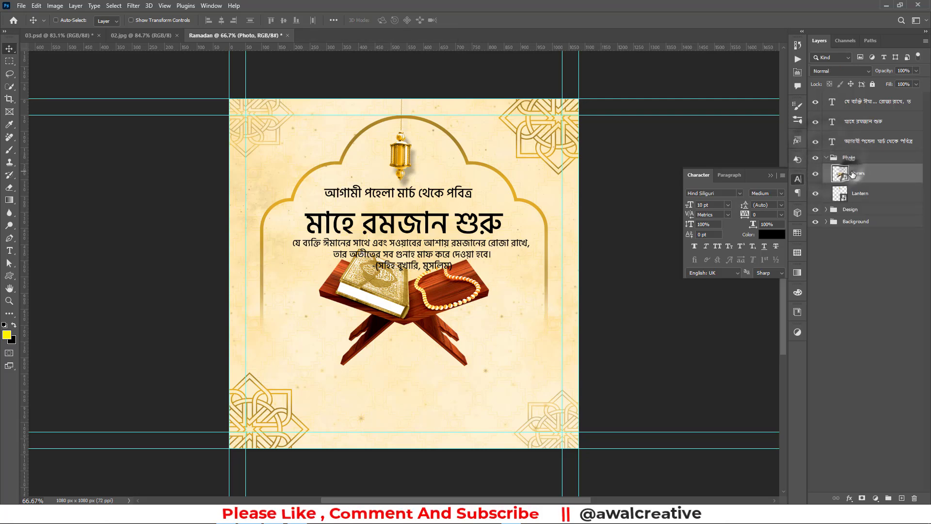
{"action": "left_click", "coordinate": [815, 173]}
{"action": "left_click", "coordinate": [815, 173]}
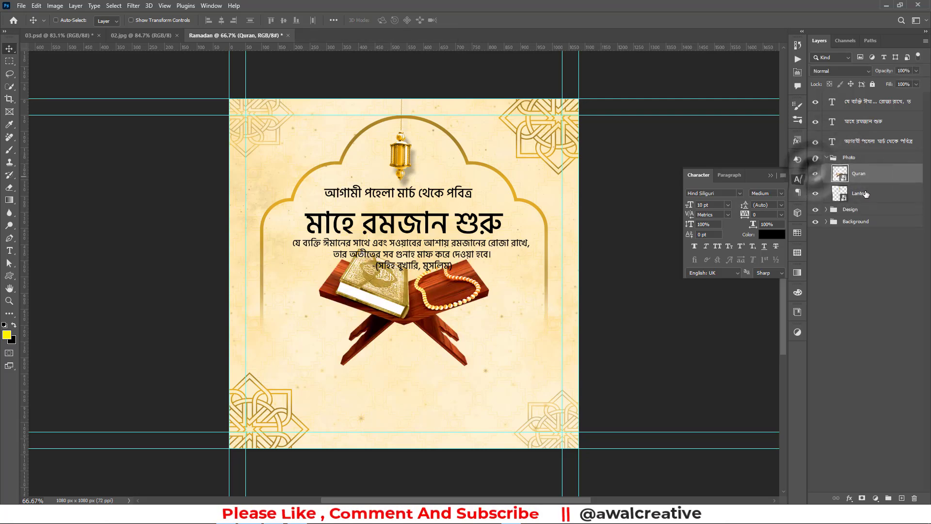
{"action": "left_click", "coordinate": [858, 192]}
{"action": "key", "text": "shift+Up"}
{"action": "key", "text": "shift+Up"}
{"action": "key", "text": "shift+Up"}
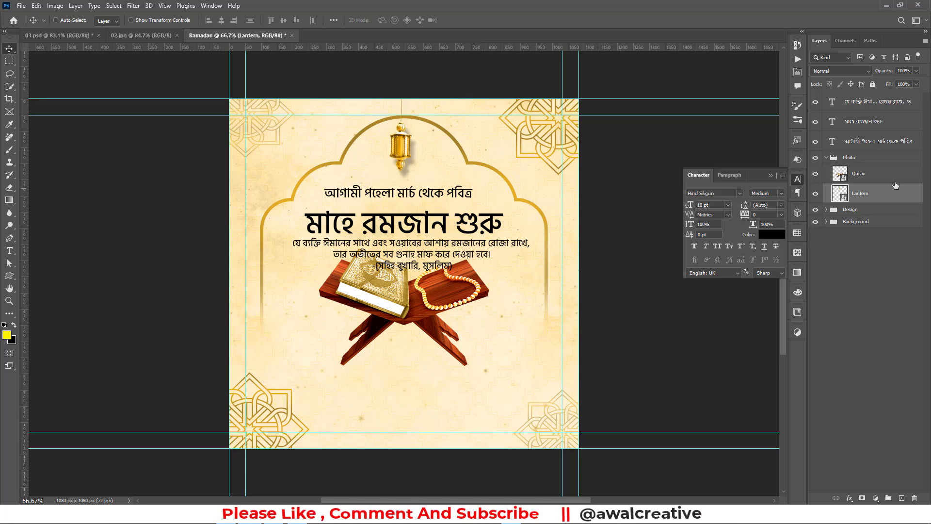
{"action": "key", "text": "ctrl+t"}
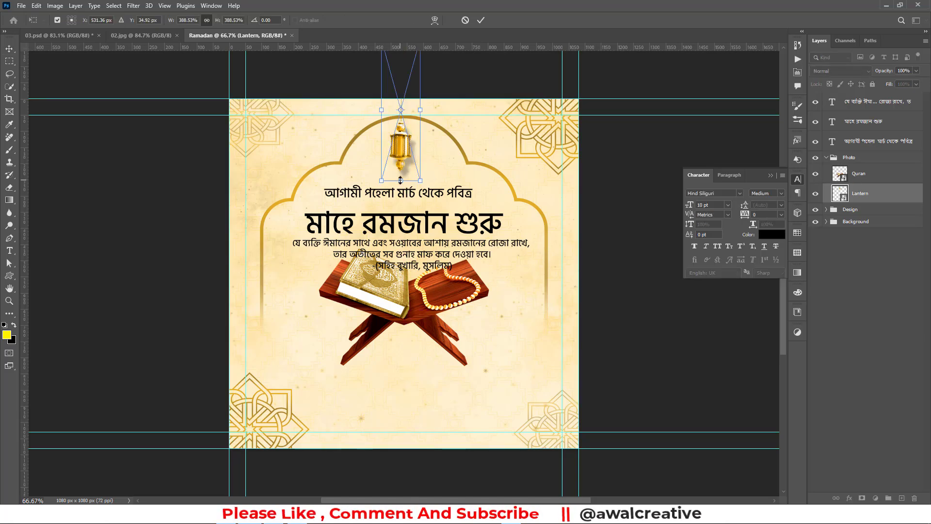
{"action": "left_click_drag", "start_coordinate": [401, 180], "coordinate": [410, 143]}
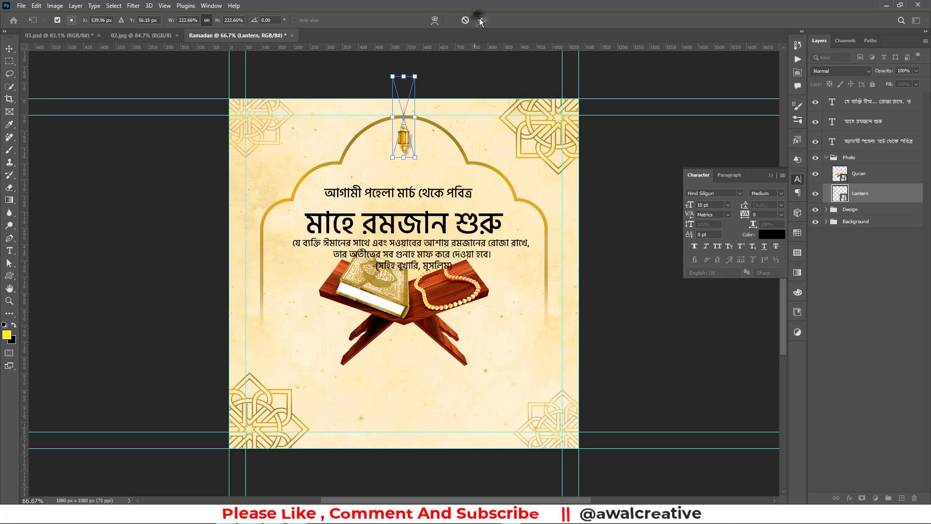
{"action": "left_click", "coordinate": [480, 22]}
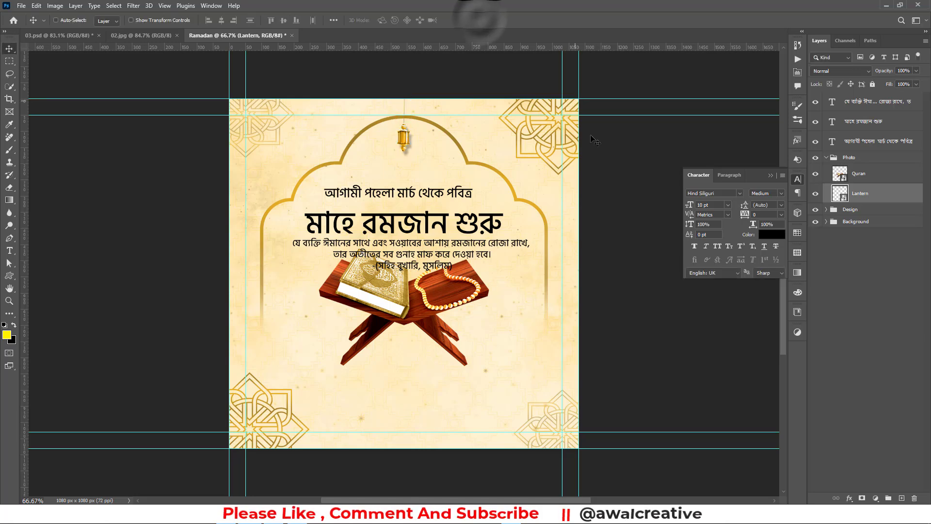
Step: Move the line "আগামী পহেলা মার্চ থেকে পবিত্র" up under the lantern and center it horizontally on the canvas
{"action": "left_click", "coordinate": [859, 140]}
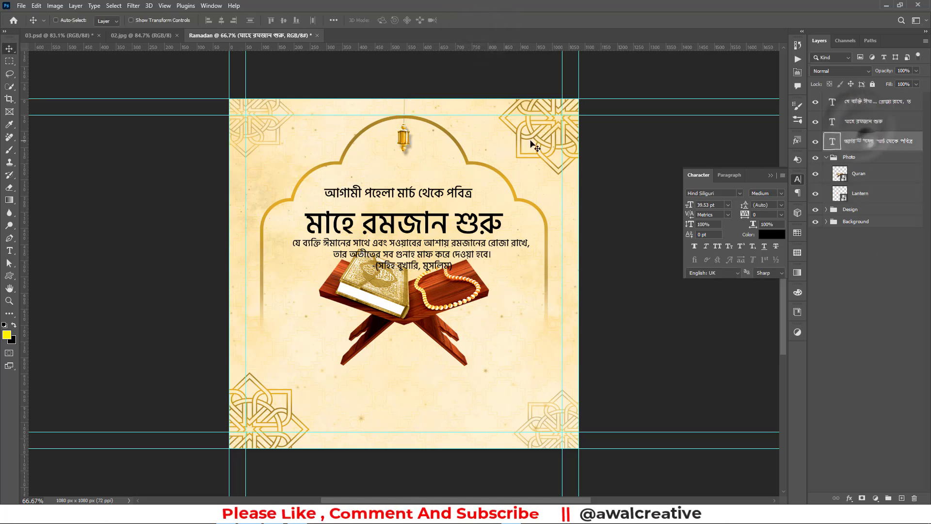
{"action": "left_click_drag", "start_coordinate": [399, 195], "coordinate": [404, 178]}
{"action": "key", "text": "ctrl+a"}
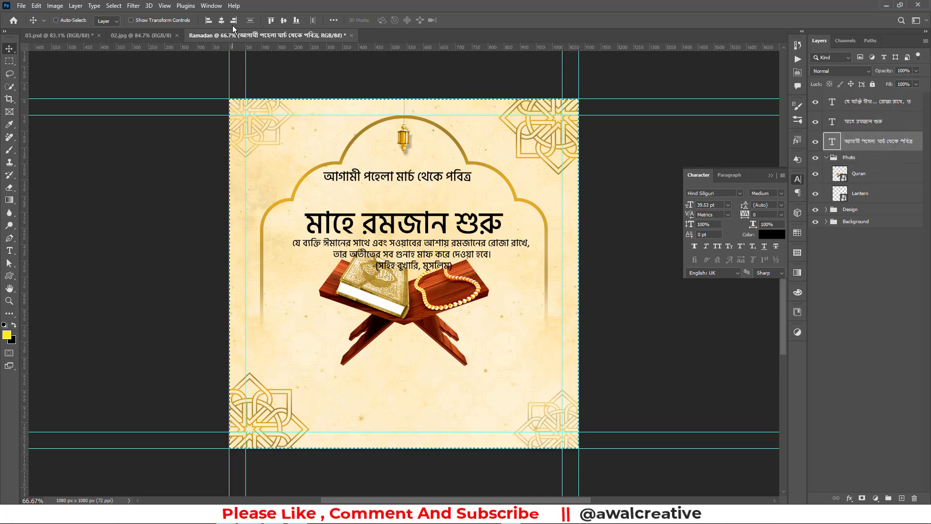
{"action": "left_click", "coordinate": [221, 20]}
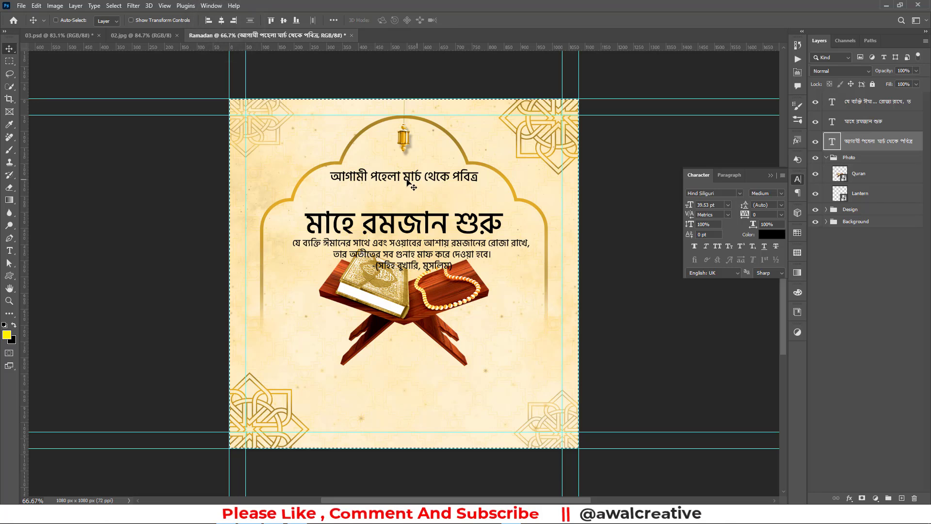
{"action": "key", "text": "ctrl"}
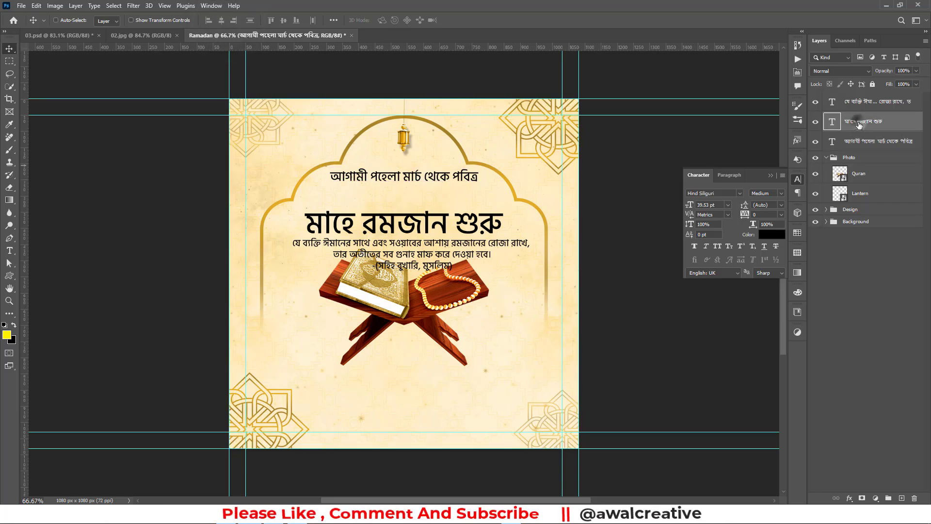
Step: Move the headline "মাহে রমজান শুরু" up beneath the first line and set its font style to Bold
{"action": "left_click", "coordinate": [858, 124]}
{"action": "left_click_drag", "start_coordinate": [437, 219], "coordinate": [442, 195]}
{"action": "left_click", "coordinate": [781, 192]}
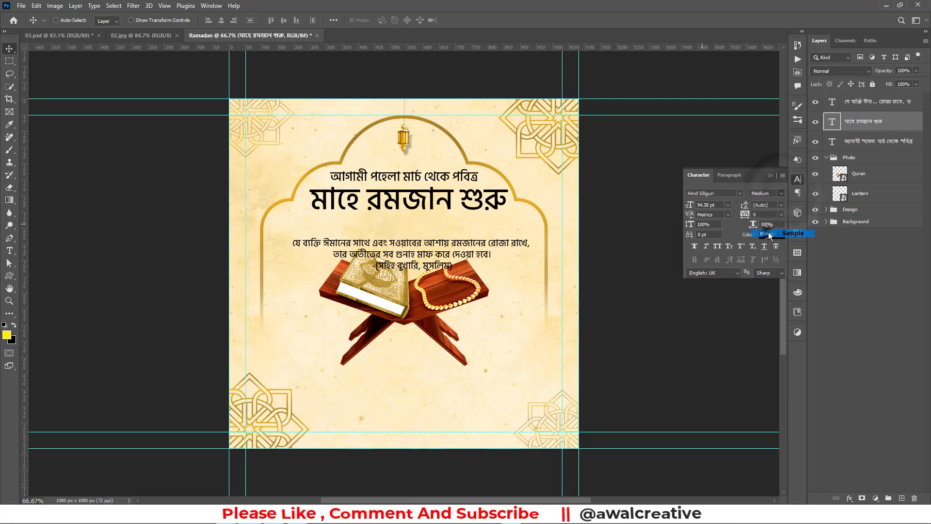
{"action": "left_click", "coordinate": [768, 233]}
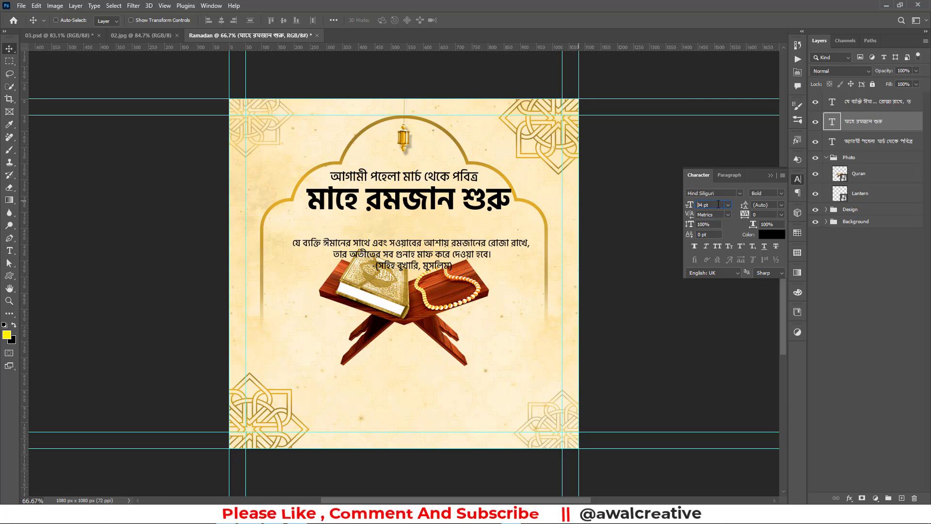
Step: Reduce the headline's font size to 77 pt and collapse the character settings
{"action": "key", "text": "Down"}
{"action": "key", "text": "Down"}
{"action": "key", "text": "Down"}
{"action": "key", "text": "Down"}
{"action": "key", "text": "Down"}
{"action": "key", "text": "Down"}
{"action": "key", "text": "Down"}
{"action": "key", "text": "Down"}
{"action": "key", "text": "Down"}
{"action": "key", "text": "Down"}
{"action": "key", "text": "Down"}
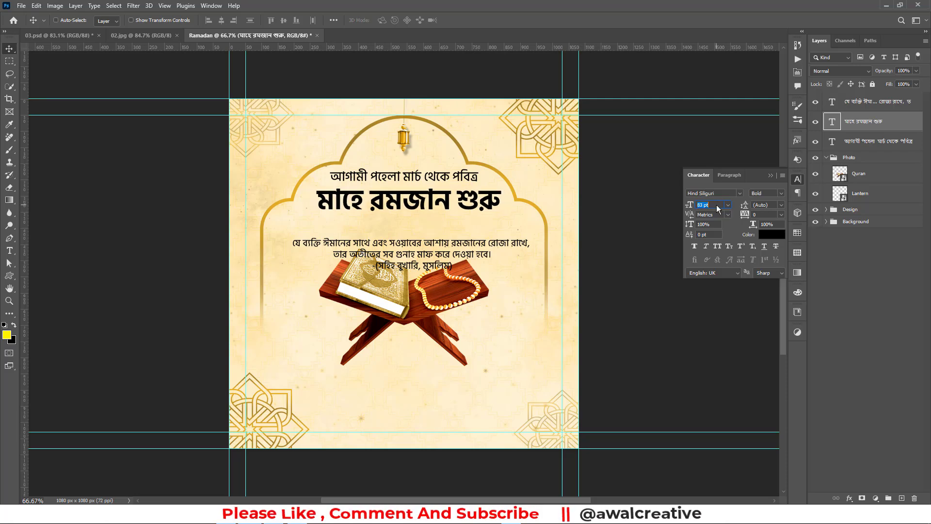
{"action": "key", "text": "Down"}
{"action": "key", "text": "Down"}
{"action": "key", "text": "Down"}
{"action": "key", "text": "Down"}
{"action": "key", "text": "Down"}
{"action": "key", "text": "Down"}
{"action": "left_click", "coordinate": [770, 175]}
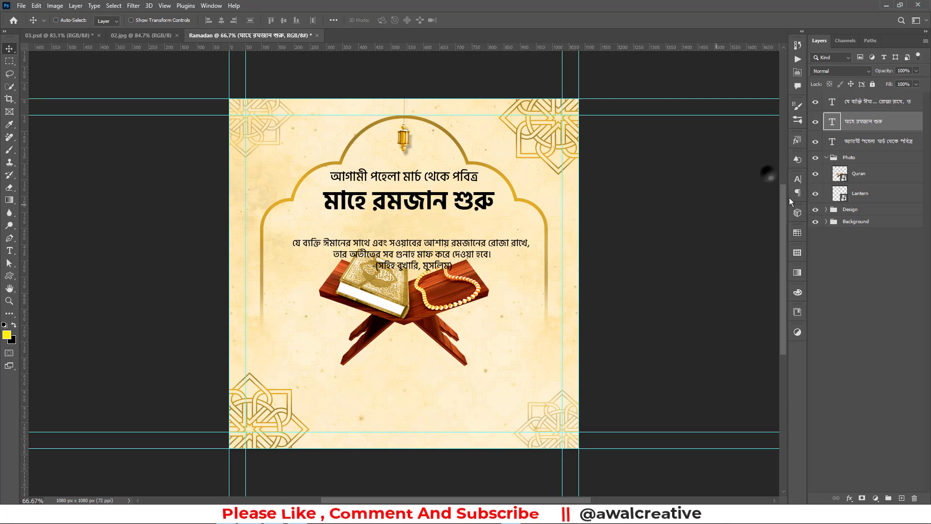
Step: Center the headline "মাহে রমজান শুরু" horizontally on the canvas and clear the selection
{"action": "left_click", "coordinate": [854, 267]}
{"action": "left_click", "coordinate": [494, 206]}
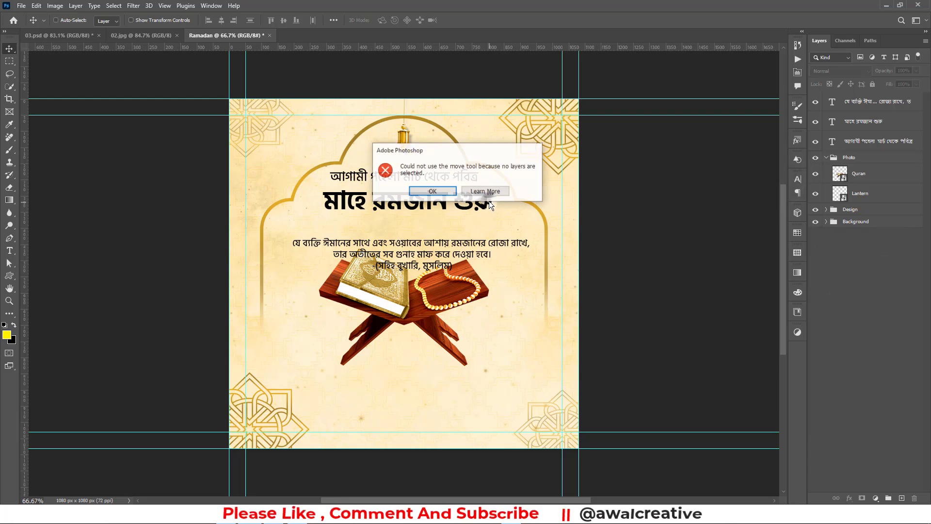
{"action": "left_click", "coordinate": [443, 190]}
{"action": "left_click", "coordinate": [855, 124]}
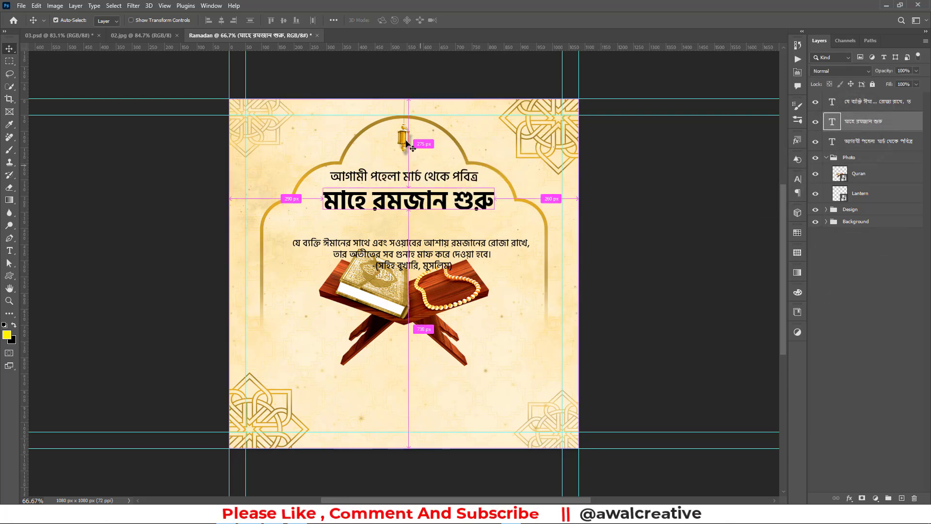
{"action": "key", "text": "ctrl+a"}
{"action": "left_click", "coordinate": [221, 20]}
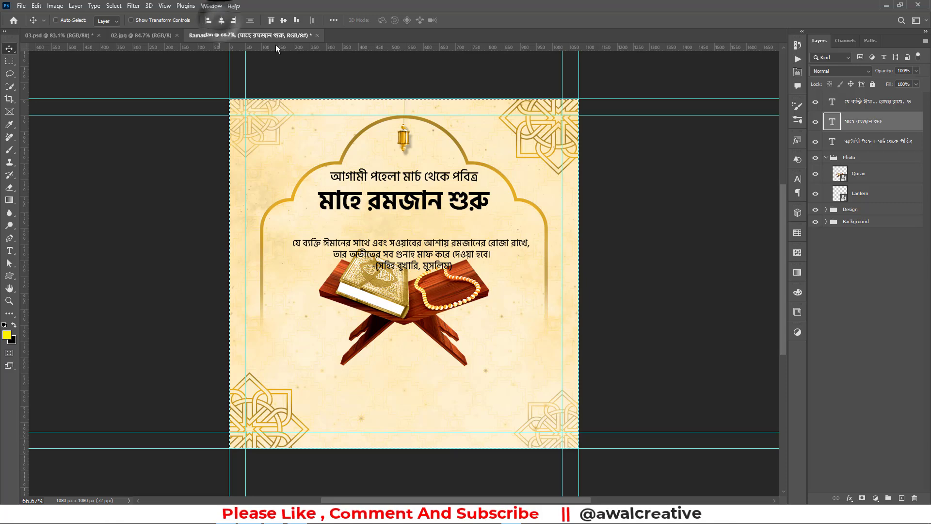
{"action": "key", "text": "ctrl"}
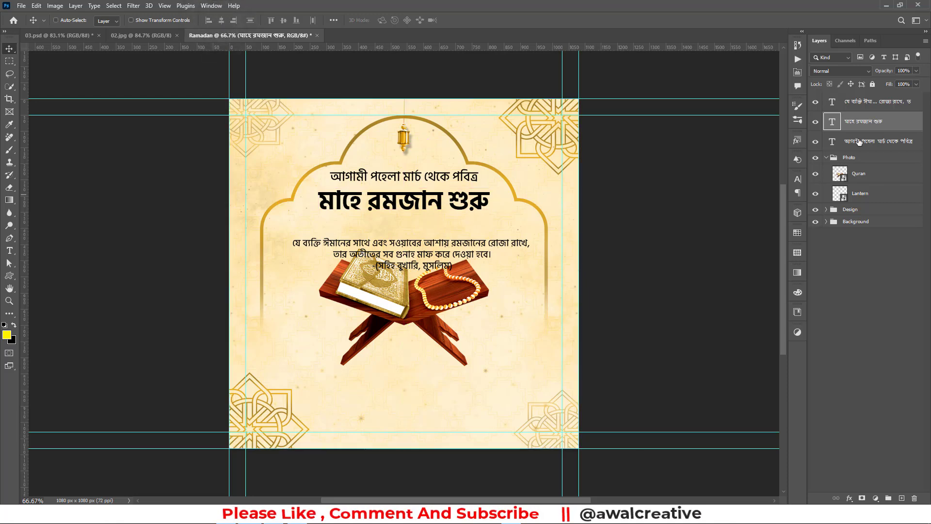
{"action": "left_click", "coordinate": [878, 141]}
{"action": "left_click_drag", "start_coordinate": [433, 236], "coordinate": [432, 216]}
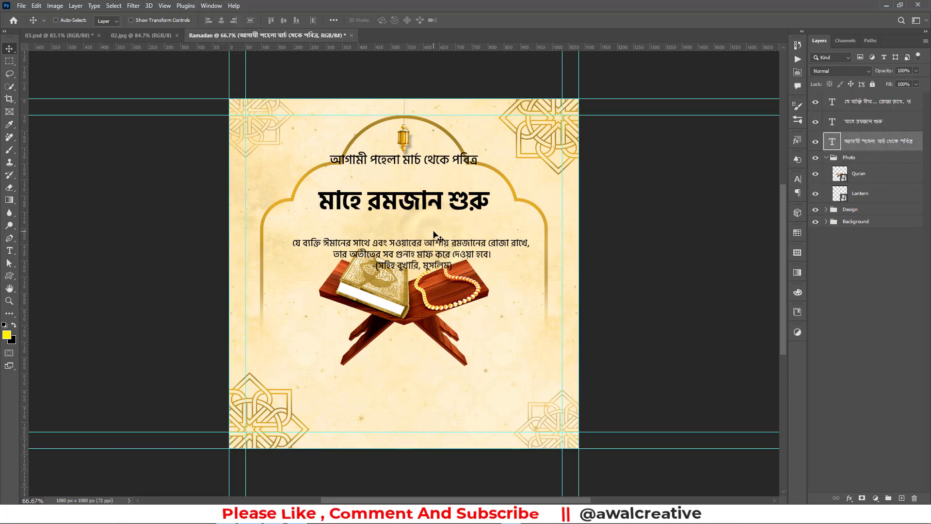
{"action": "key", "text": "ctrl+z"}
Step: Move the hadith text up between the headline and the Quran image, and center it horizontally on the canvas
{"action": "left_click", "coordinate": [874, 102]}
{"action": "left_click_drag", "start_coordinate": [463, 271], "coordinate": [438, 232]}
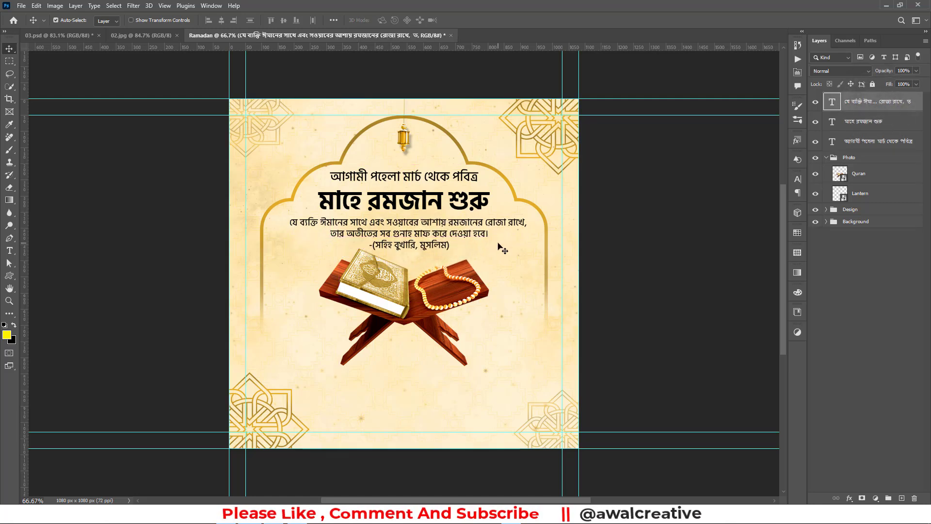
{"action": "left_click", "coordinate": [56, 20]}
{"action": "key", "text": "ctrl+a"}
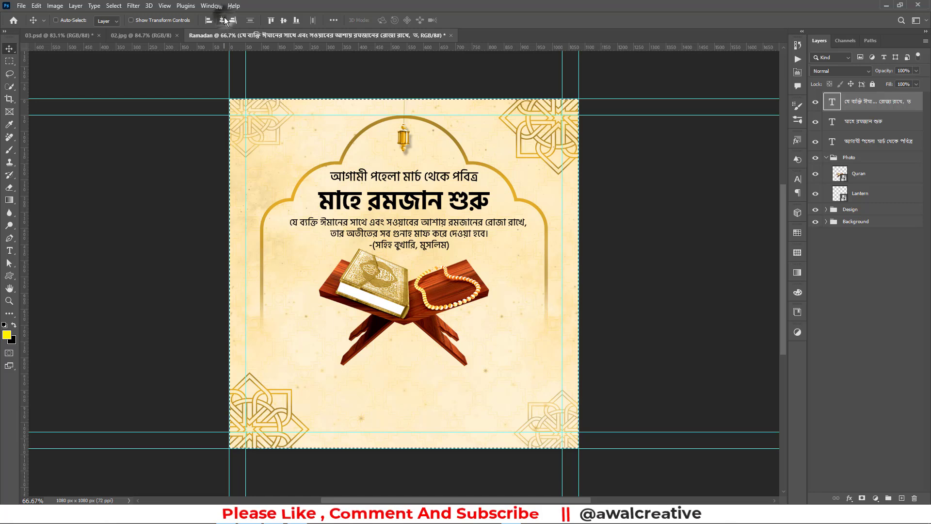
{"action": "left_click", "coordinate": [224, 20]}
{"action": "key", "text": "ctrl"}
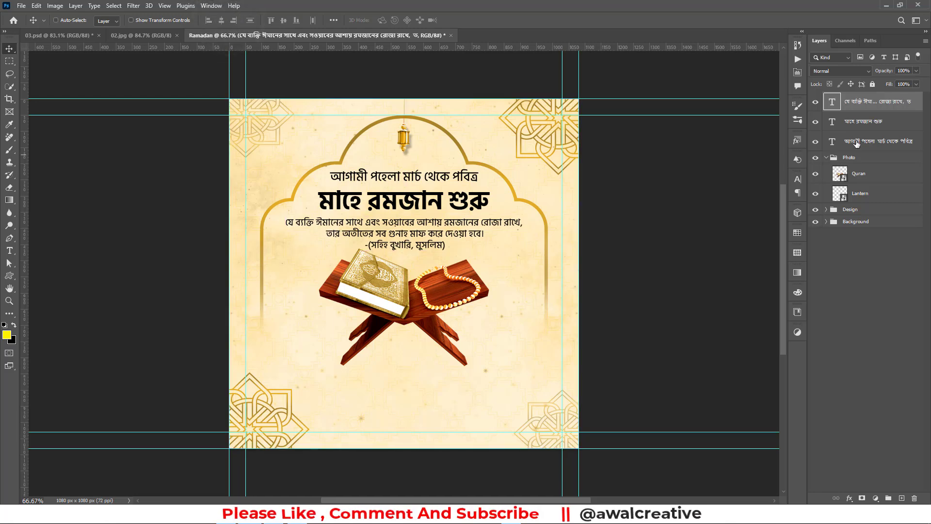
Step: Nudge the hadith text layer up 16 px, closer to the headline
{"action": "left_click", "coordinate": [873, 142], "text": "shift"}
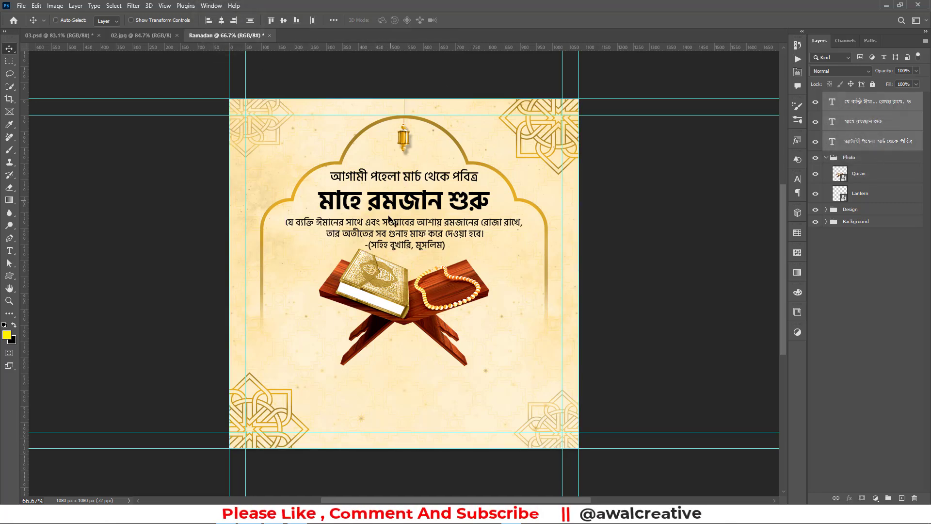
{"action": "left_click", "coordinate": [864, 103]}
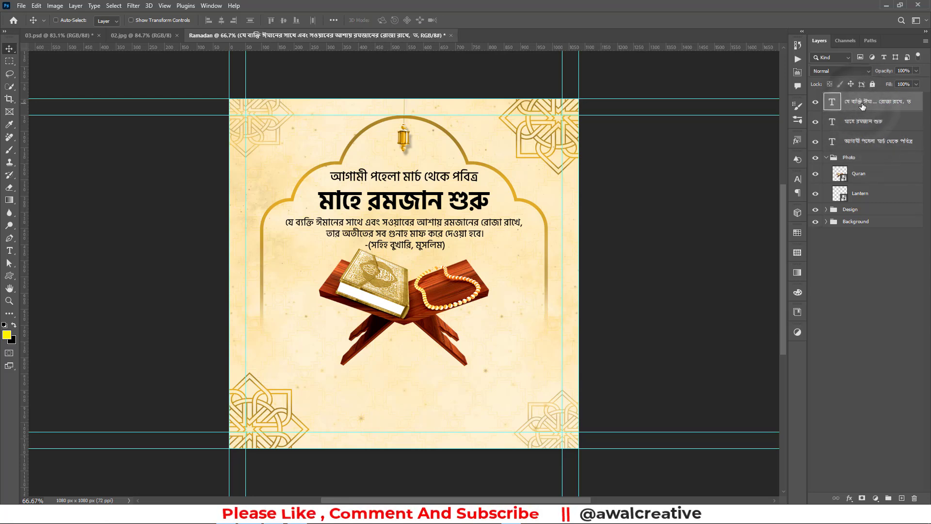
{"action": "key", "text": "Up"}
{"action": "key", "text": "Up"}
{"action": "key", "text": "Up"}
{"action": "key", "text": "Up"}
{"action": "key", "text": "Up"}
{"action": "key", "text": "Up"}
{"action": "key", "text": "Up"}
{"action": "key", "text": "Up"}
{"action": "key", "text": "Up"}
{"action": "key", "text": "Up"}
{"action": "key", "text": "Up"}
{"action": "key", "text": "Up"}
{"action": "key", "text": "Up"}
{"action": "key", "text": "Up"}
{"action": "key", "text": "Up"}
{"action": "key", "text": "Up"}
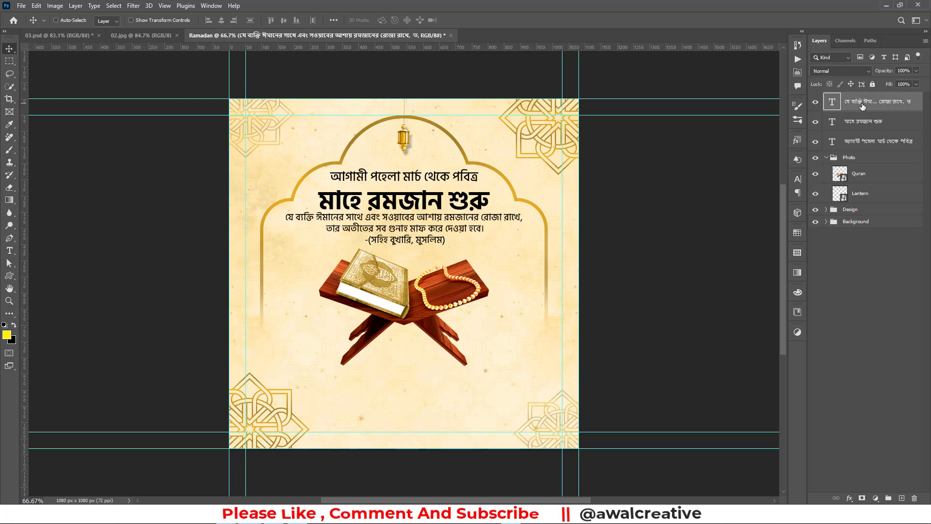
Step: Select the three text layers above the Quran and distribute them evenly in the vertical direction
{"action": "left_click", "coordinate": [869, 142], "text": "shift"}
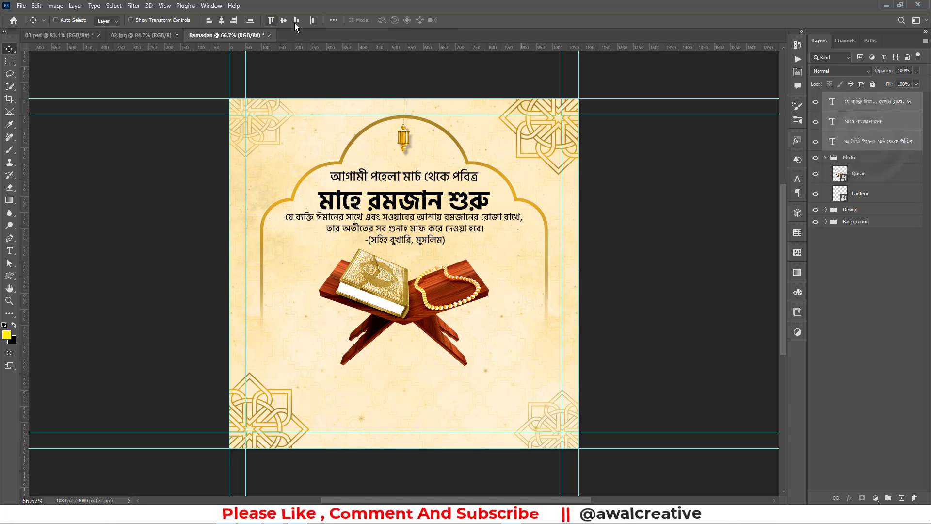
{"action": "left_click", "coordinate": [250, 20]}
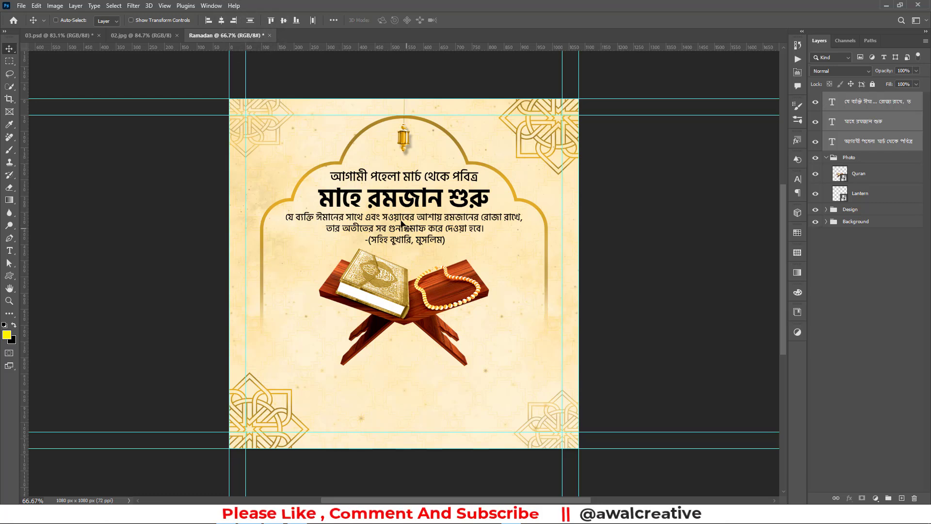
{"action": "left_click_drag", "start_coordinate": [396, 221], "coordinate": [395, 221]}
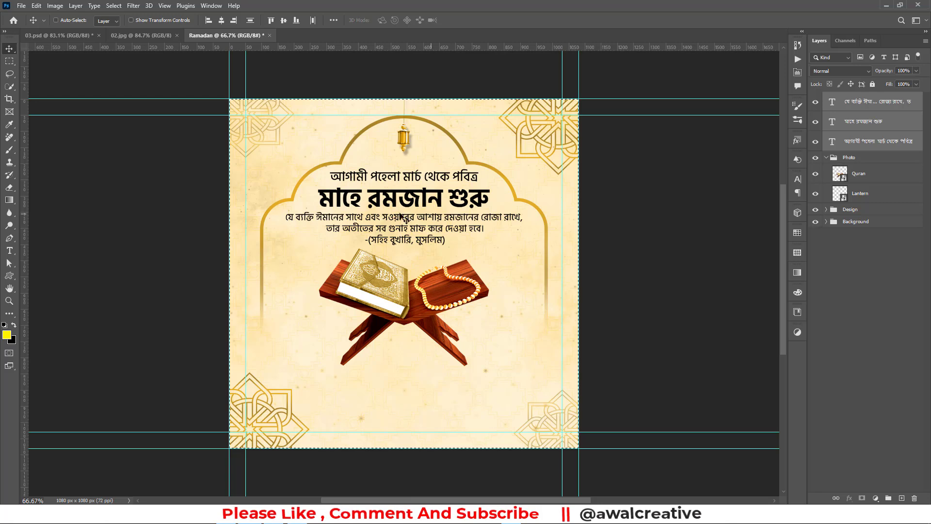
{"action": "key", "text": "ctrl"}
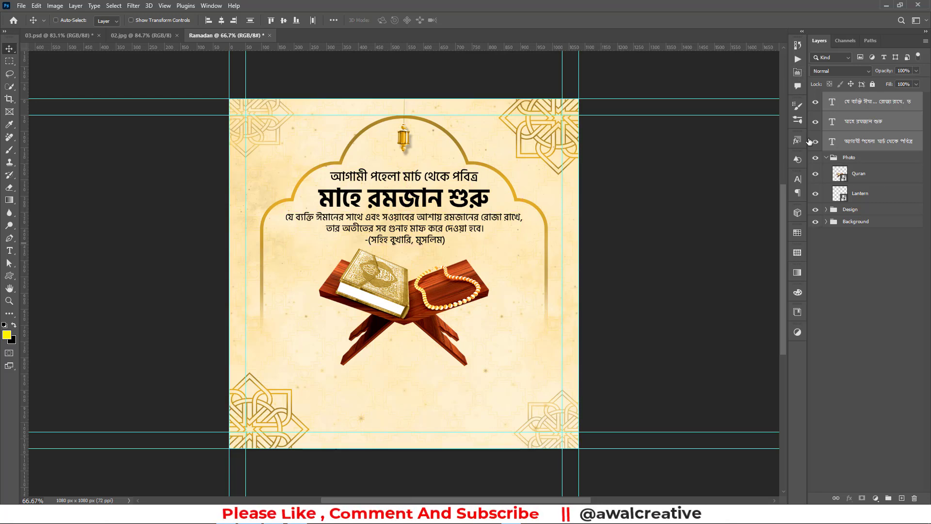
Step: Set the color of all three selected text layers to golden brown #9d771e
{"action": "left_click", "coordinate": [797, 179]}
{"action": "left_click", "coordinate": [771, 234]}
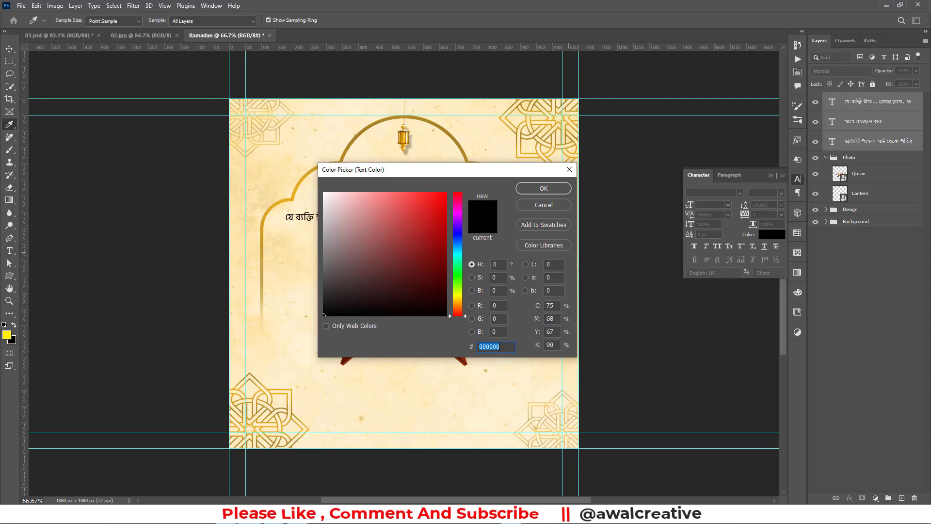
{"action": "type", "text": "9"}
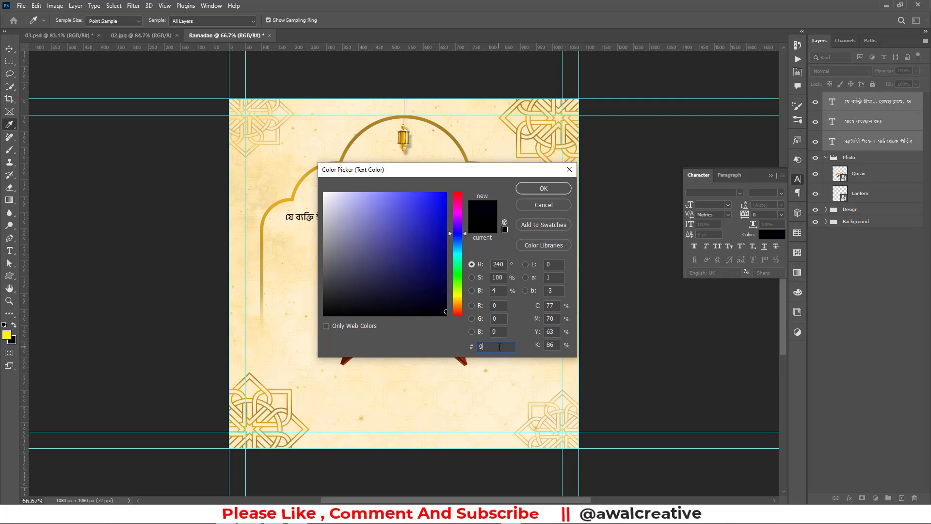
{"action": "type", "text": "d"}
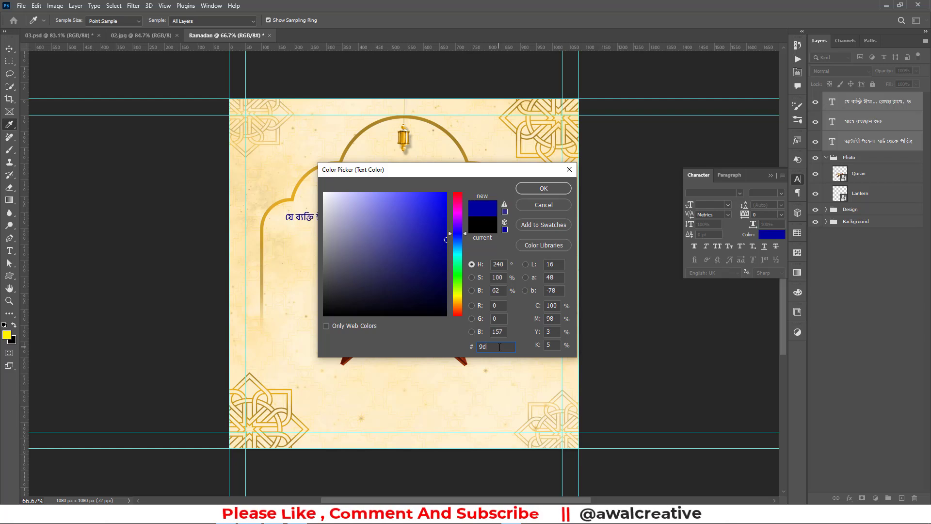
{"action": "type", "text": "77"}
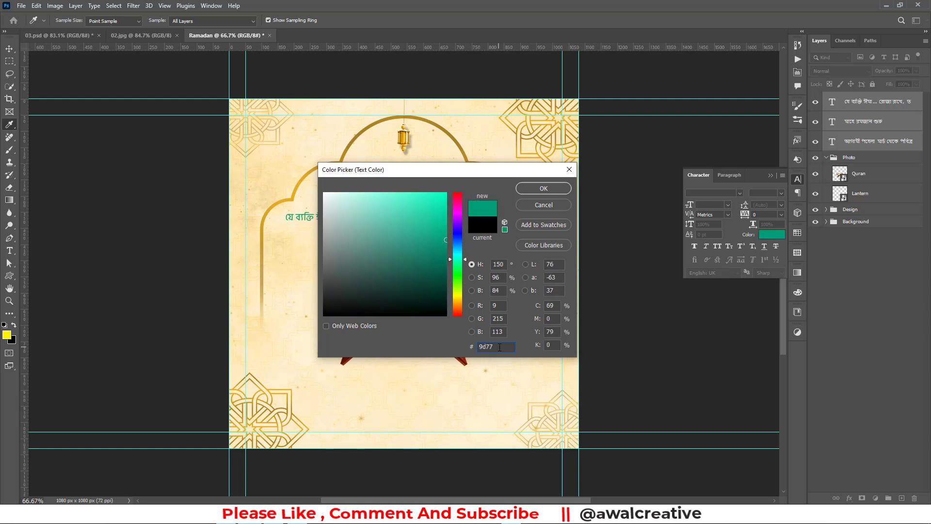
{"action": "type", "text": "1e"}
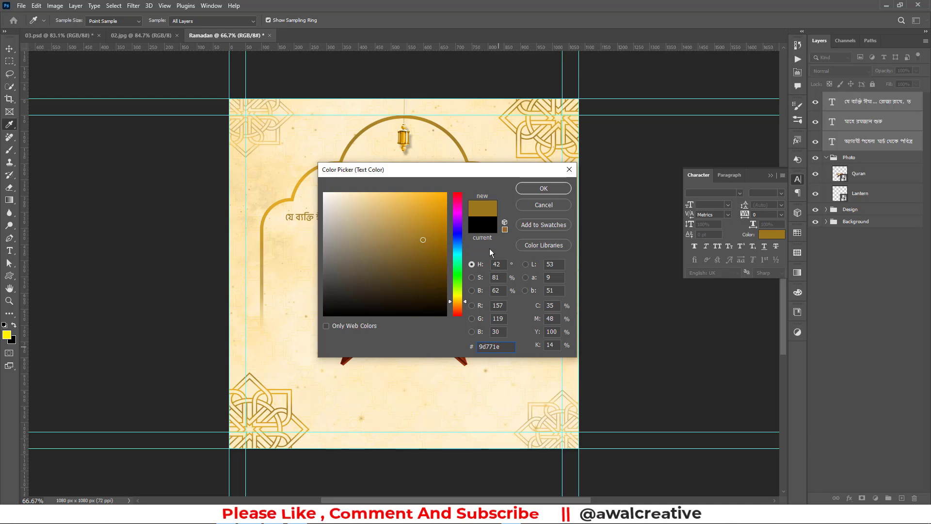
{"action": "left_click", "coordinate": [541, 188]}
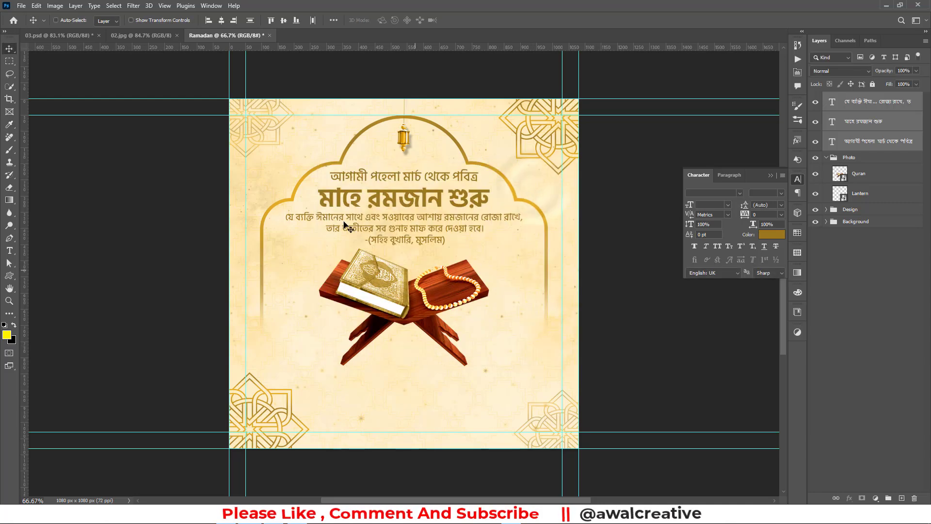
{"action": "left_click", "coordinate": [769, 176]}
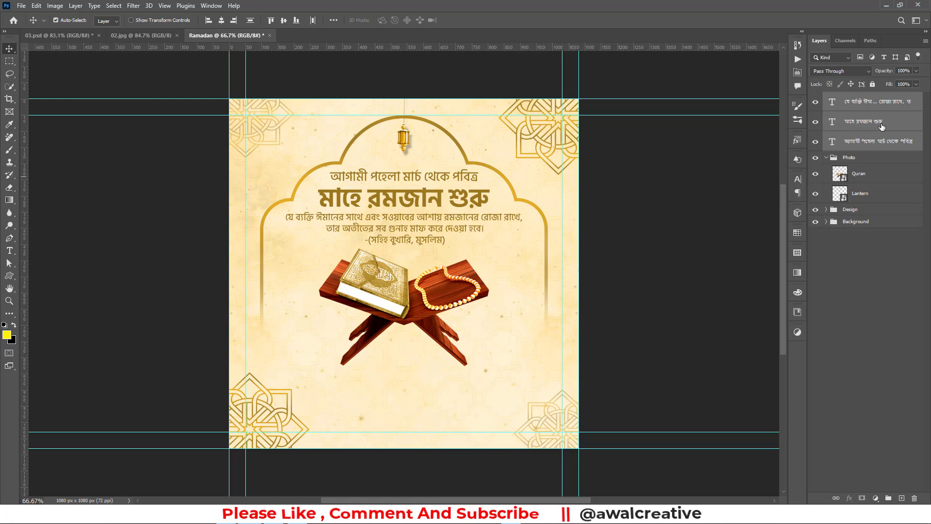
Step: Group the three text layers under the name "Tewxt", collapse the Photo group and clear the layer selection
{"action": "key", "text": "ctrl+g"}
{"action": "double_click", "coordinate": [851, 98]}
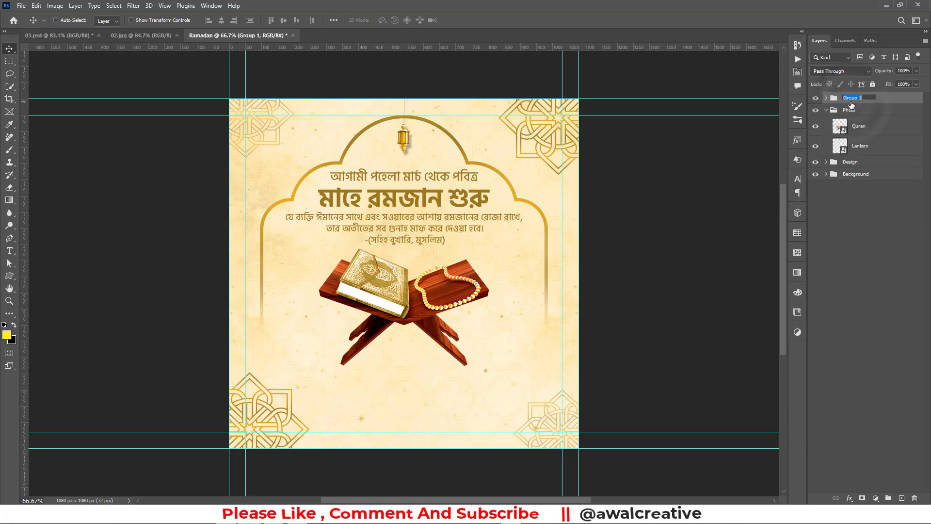
{"action": "key", "text": "Return"}
{"action": "left_click", "coordinate": [825, 111]}
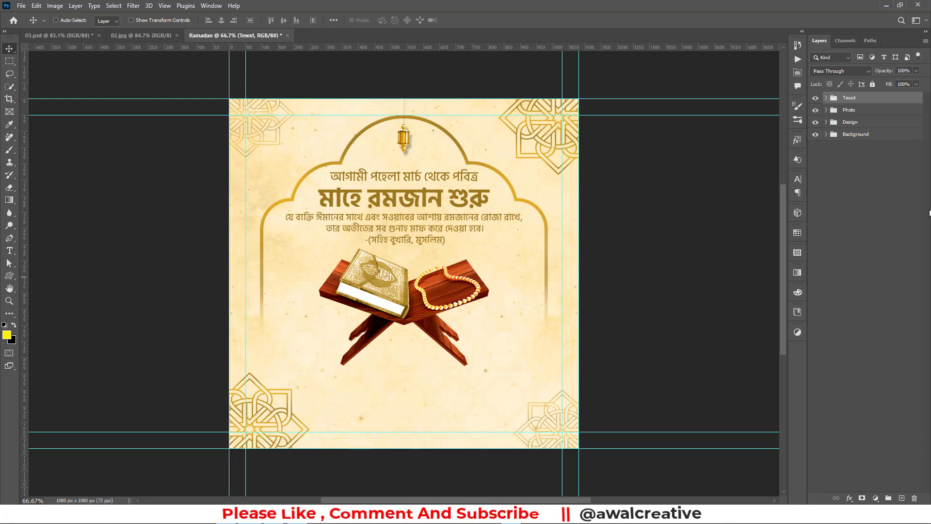
{"action": "left_click", "coordinate": [859, 222]}
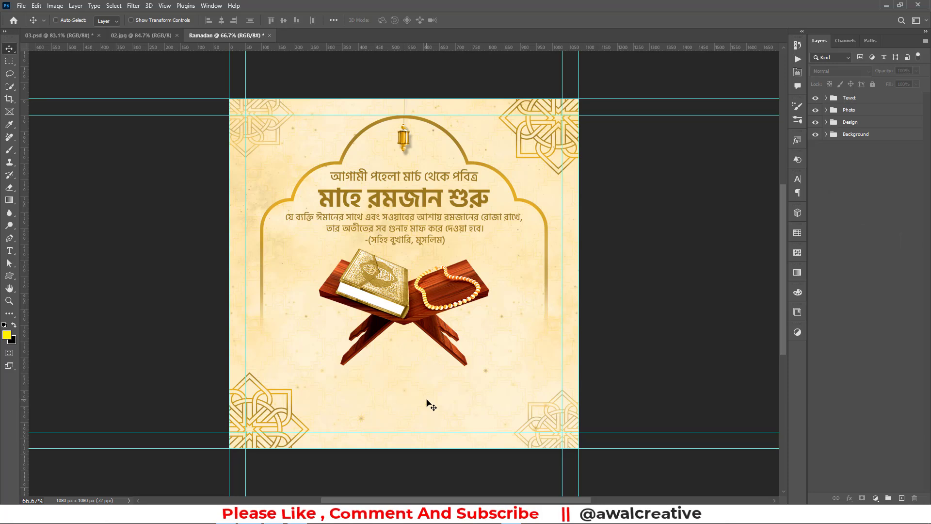
Step: Switch to the 03.psd document and copy the small quote text in its Body-Text group
{"action": "key", "text": "alt+Tab"}
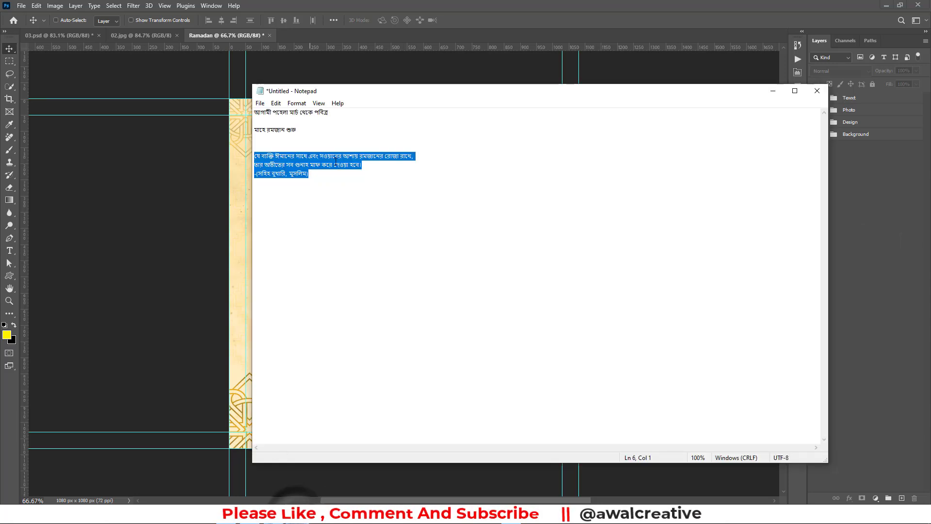
{"action": "left_click", "coordinate": [773, 93]}
{"action": "left_click", "coordinate": [51, 35]}
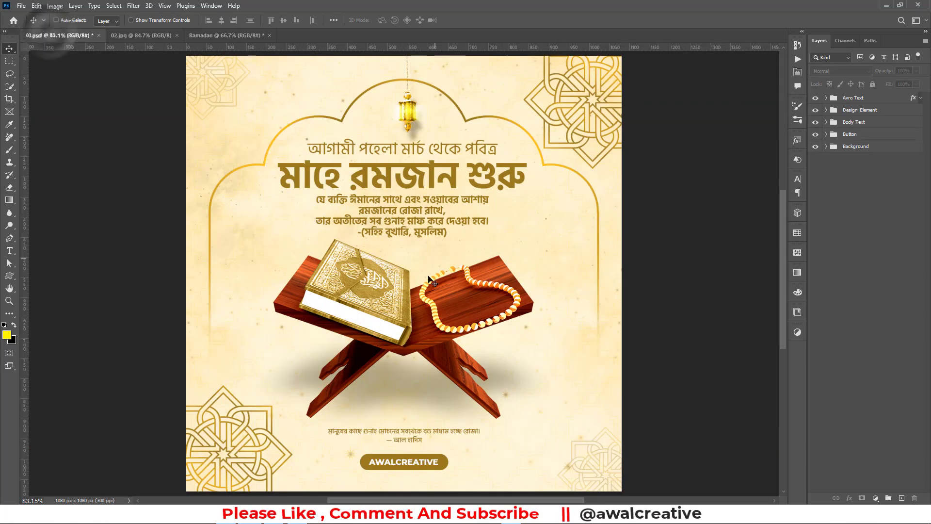
{"action": "left_click", "coordinate": [853, 99]}
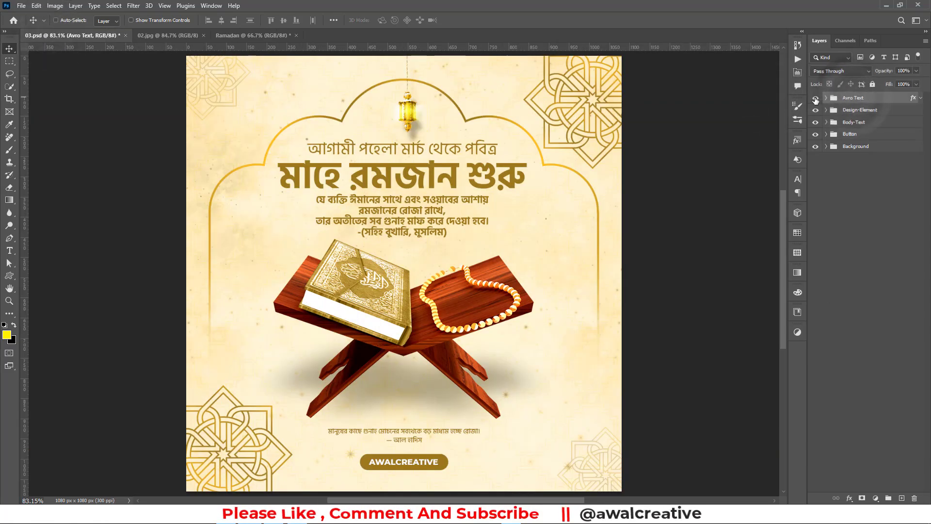
{"action": "left_click", "coordinate": [825, 135]}
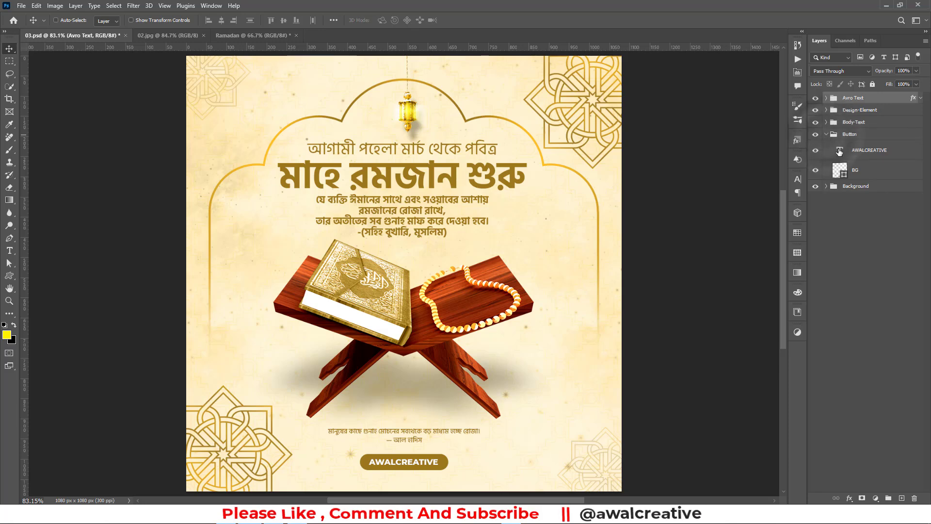
{"action": "double_click", "coordinate": [840, 151]}
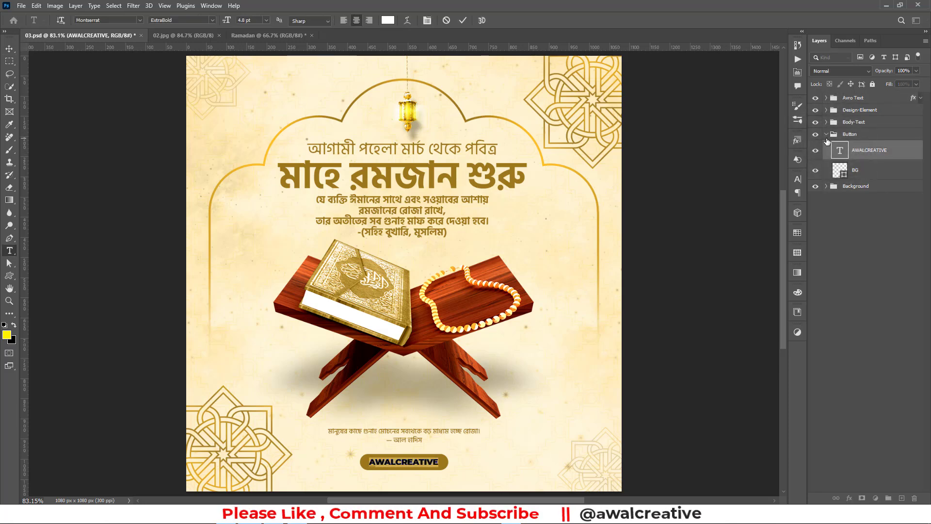
{"action": "left_click", "coordinate": [826, 135]}
{"action": "left_click", "coordinate": [826, 122]}
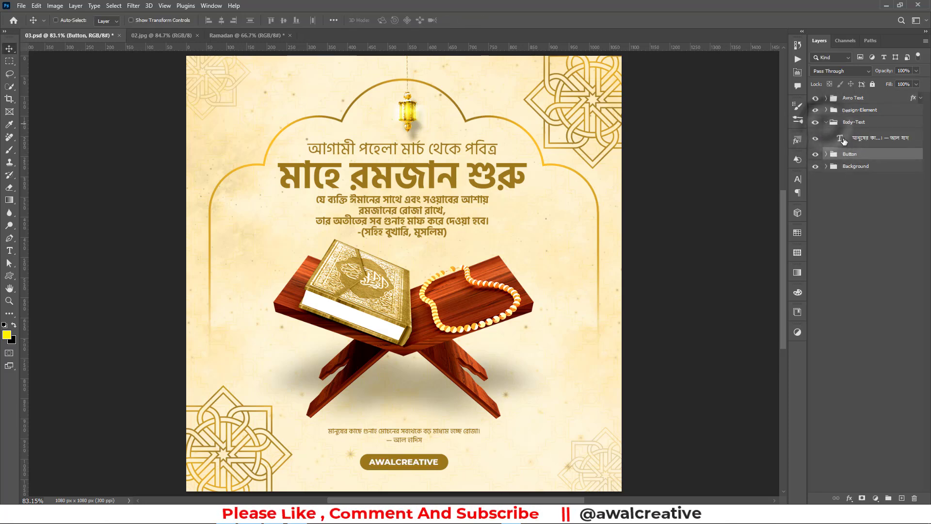
{"action": "double_click", "coordinate": [841, 139]}
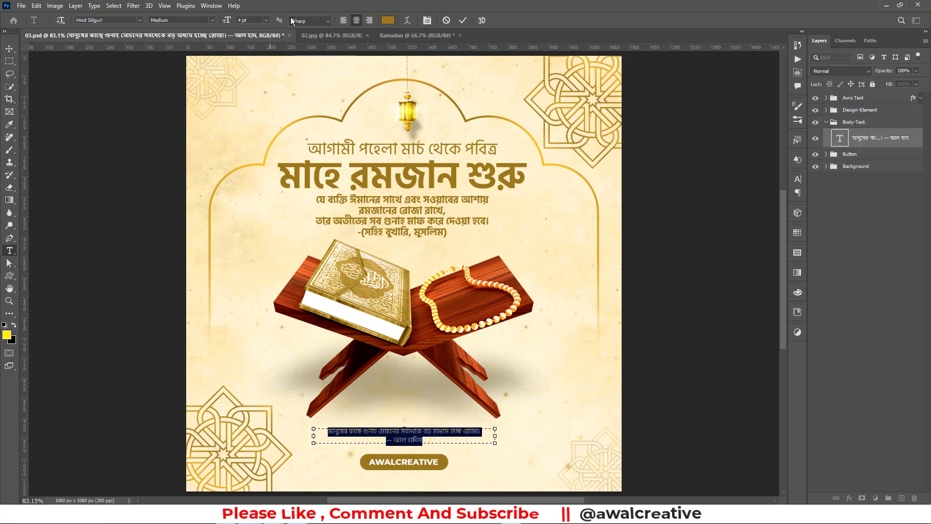
Step: In the Ramadan document, paste "মানুষের কাছে গুনাহ মোচনের সবথেকে বড় মাধ্যম হচ্ছে রোজা। — আল হাদিস" as text below the Quran stand
{"action": "left_click", "coordinate": [411, 35]}
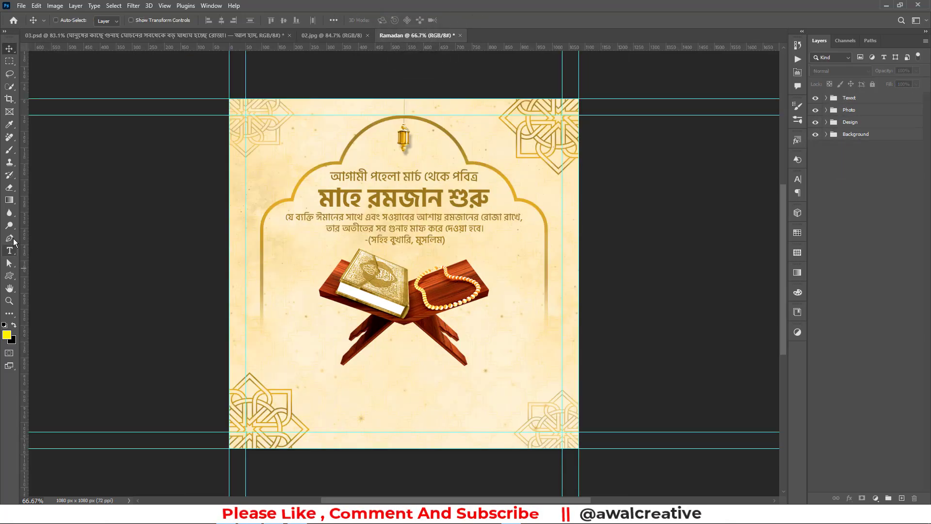
{"action": "left_click", "coordinate": [10, 250]}
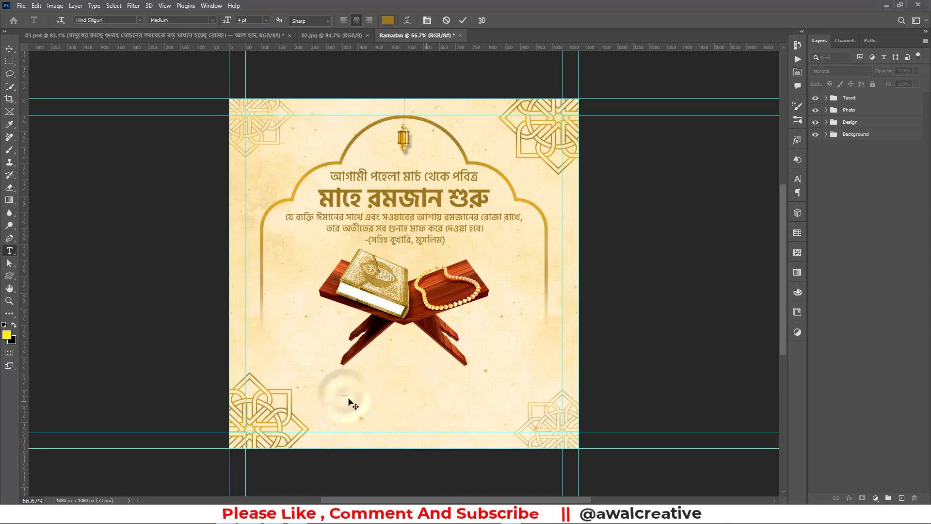
{"action": "left_click", "coordinate": [345, 396]}
{"action": "type", "text": "মানুষের কাছে গুনাহ মোচনের সবথেকে বড় মাধ্যম হচ্ছে রোজা। — আল হাদিস"}
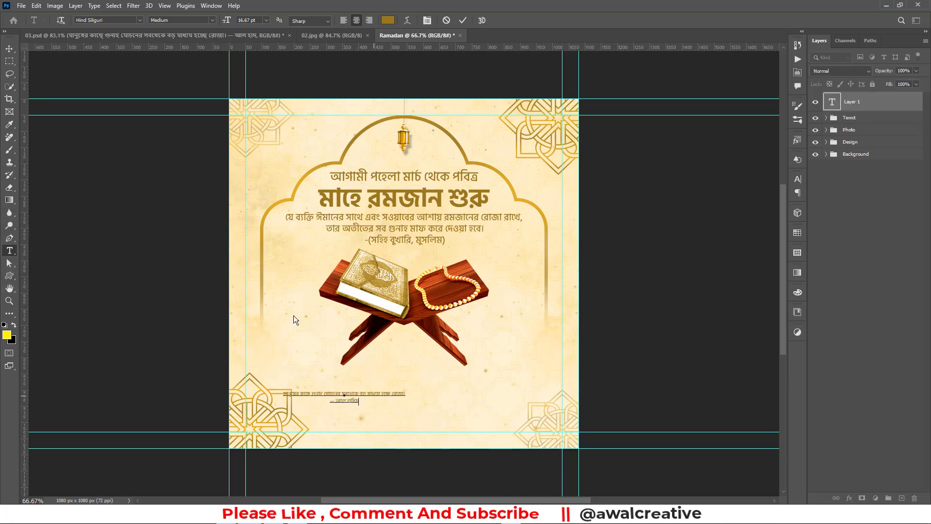
{"action": "left_click", "coordinate": [9, 49]}
Step: Move the pasted quote under the middle of the Quran stand and scale it to about 147%
{"action": "left_click_drag", "start_coordinate": [364, 393], "coordinate": [420, 390]}
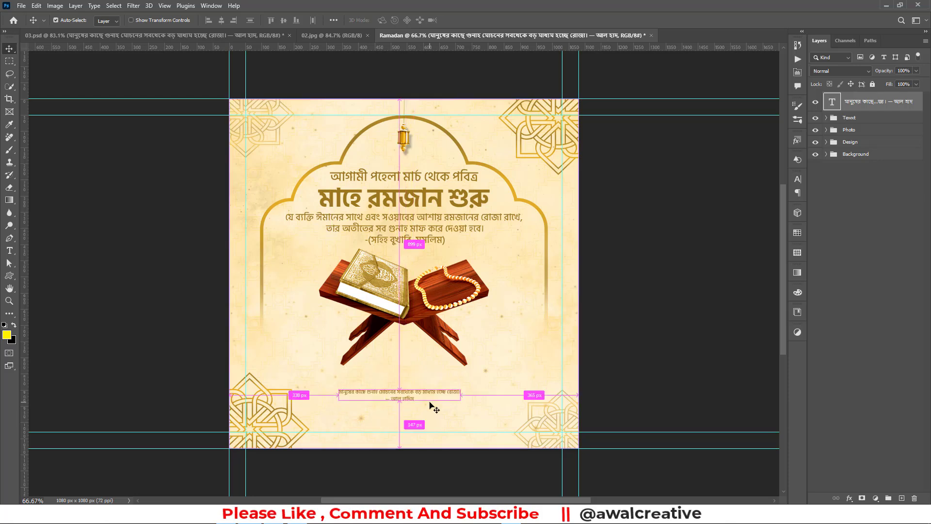
{"action": "key", "text": "ctrl+t"}
{"action": "left_click_drag", "start_coordinate": [457, 399], "coordinate": [504, 397]}
{"action": "left_click_drag", "start_coordinate": [336, 400], "coordinate": [326, 400]}
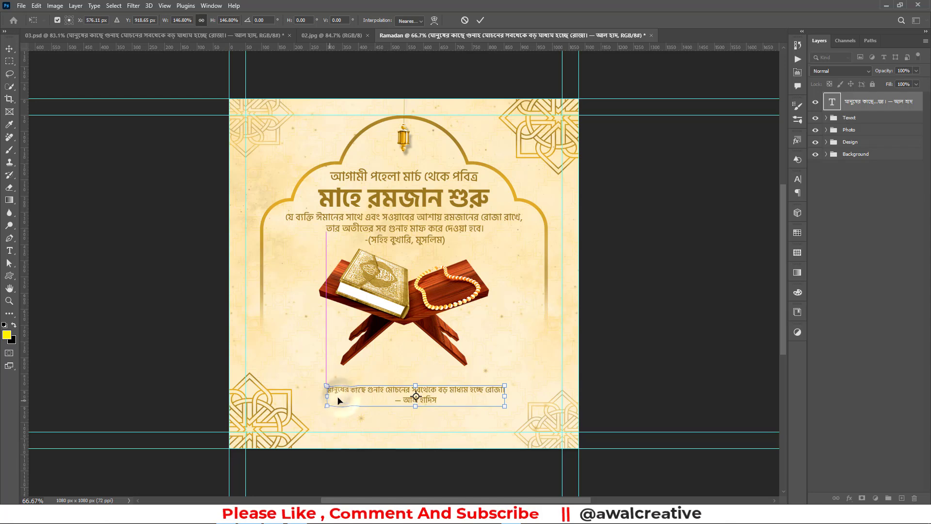
{"action": "left_click", "coordinate": [480, 20]}
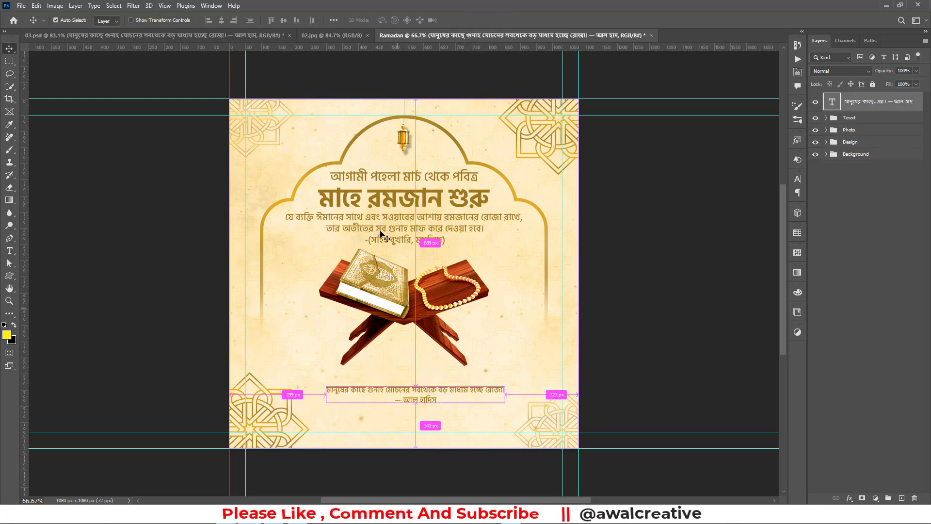
Step: Center the quote text horizontally on the canvas and clear the selection
{"action": "key", "text": "ctrl+a"}
{"action": "left_click", "coordinate": [221, 20]}
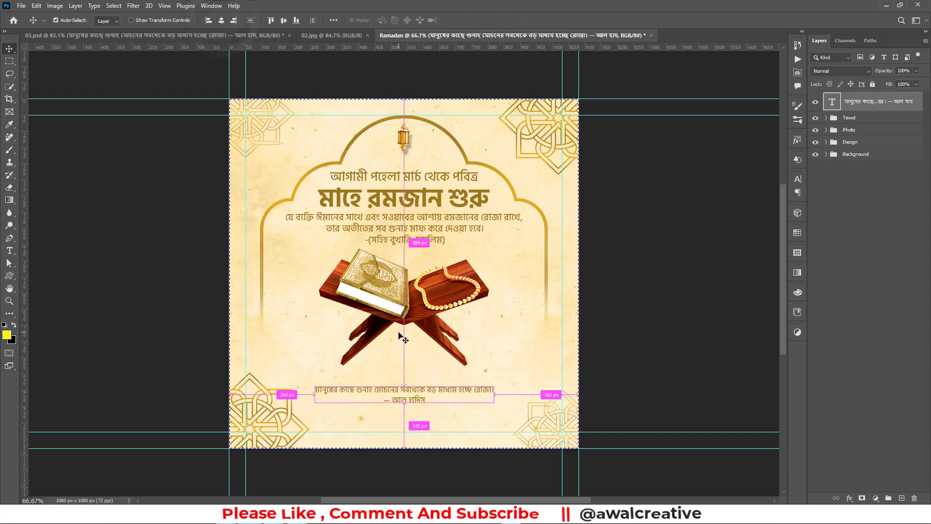
{"action": "key", "text": "ctrl+d"}
{"action": "left_click", "coordinate": [889, 292]}
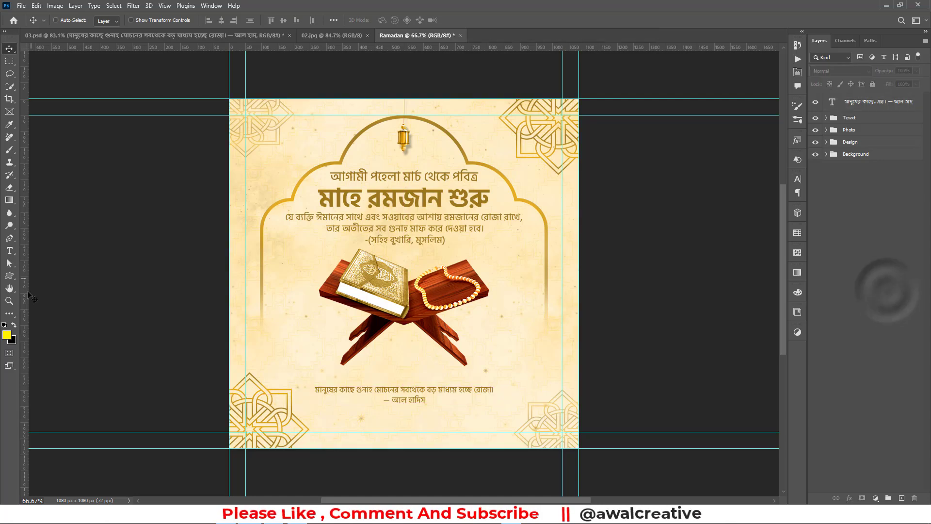
Step: Draw a black-filled rectangle about 393 × 49 px below the quote and round all its corners to 24.5 px
{"action": "left_click", "coordinate": [10, 276]}
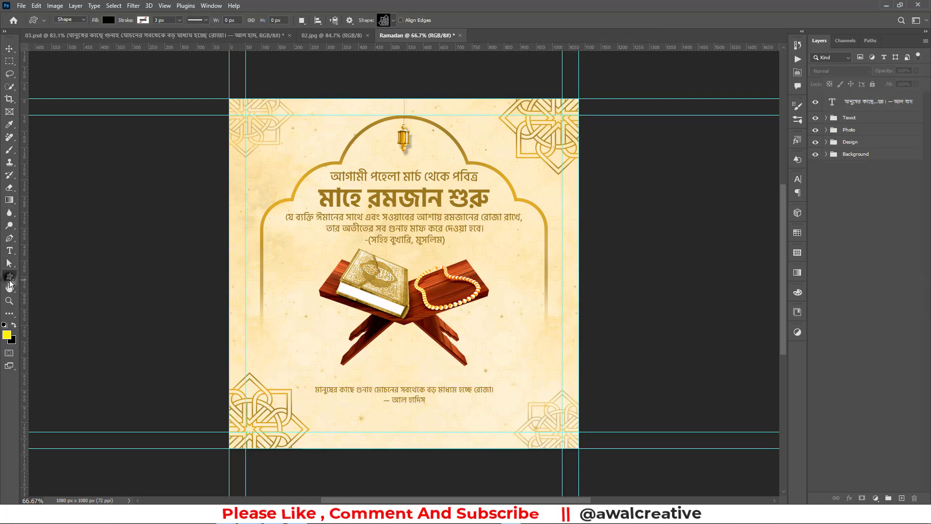
{"action": "left_click", "coordinate": [44, 272]}
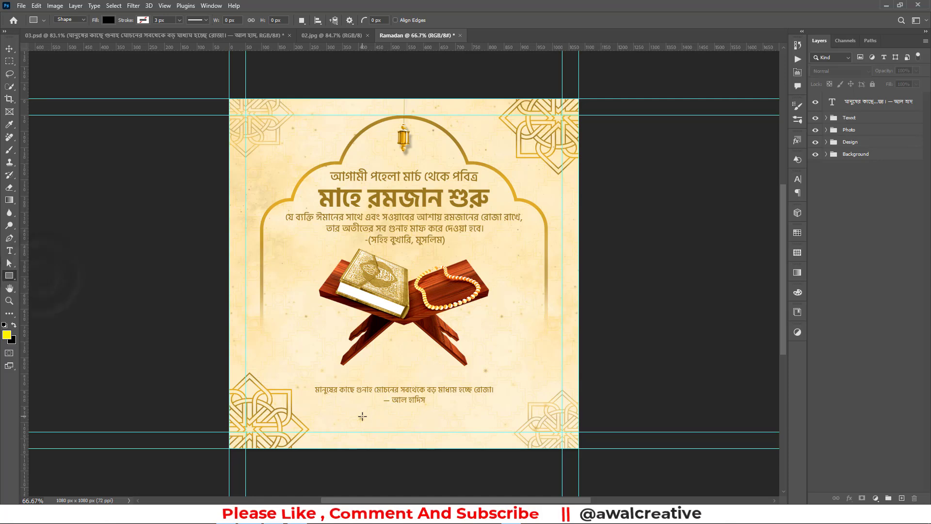
{"action": "left_click_drag", "start_coordinate": [362, 416], "coordinate": [489, 431]}
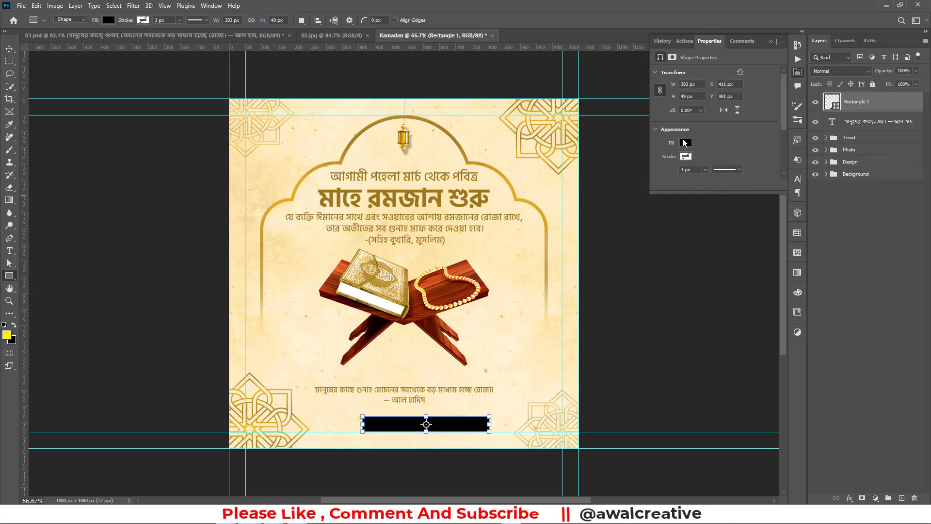
{"action": "scroll", "coordinate": [718, 141], "scroll_direction": "down", "scroll_amount": 3}
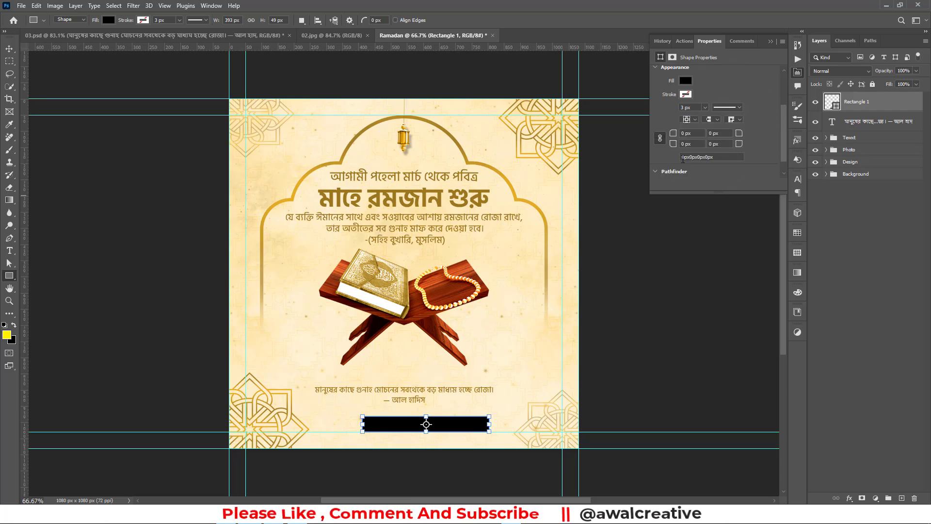
{"action": "left_click_drag", "start_coordinate": [673, 134], "coordinate": [771, 159]}
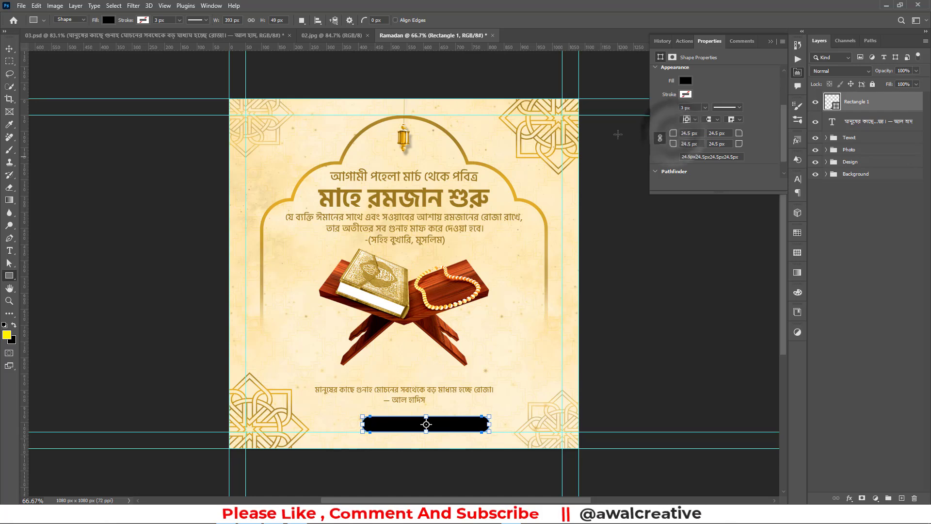
{"action": "left_click", "coordinate": [11, 50]}
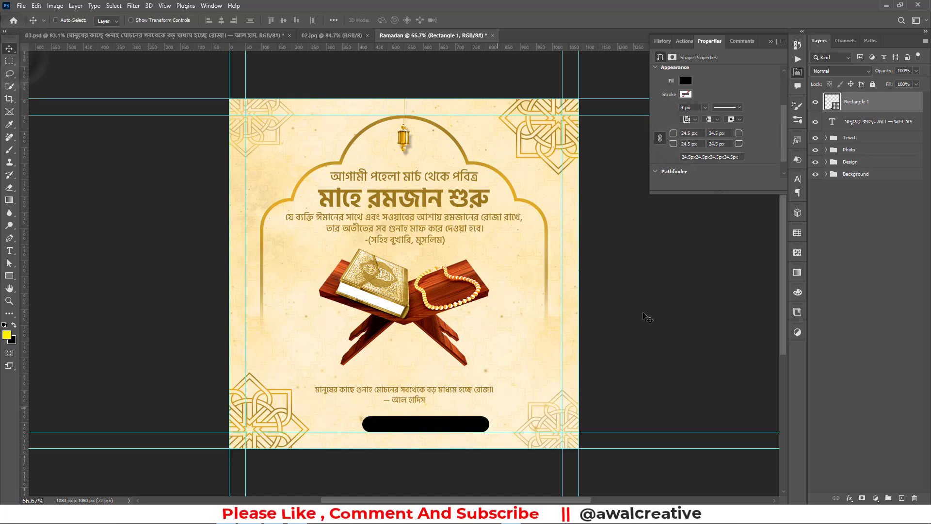
Step: Change the rounded rectangle's fill to the dark gold from the recently used colors
{"action": "left_click", "coordinate": [685, 81]}
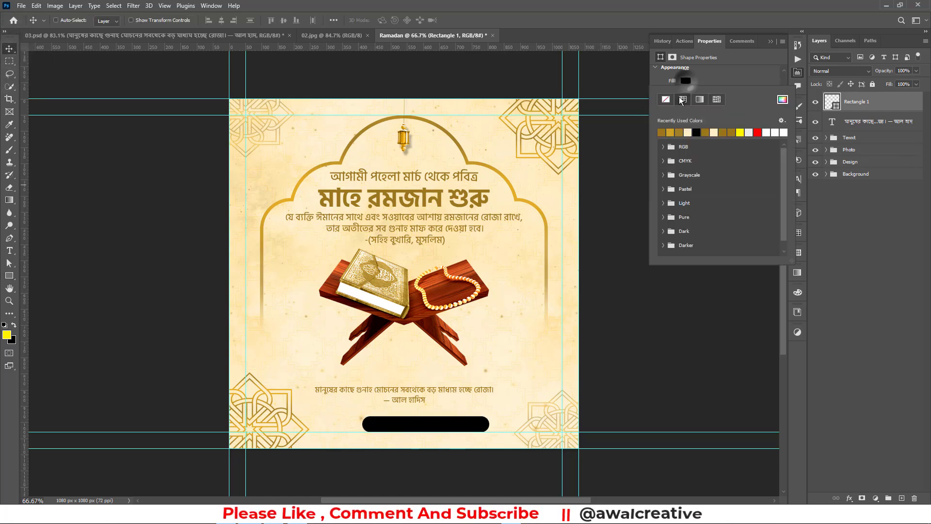
{"action": "left_click", "coordinate": [661, 132]}
{"action": "left_click", "coordinate": [11, 48]}
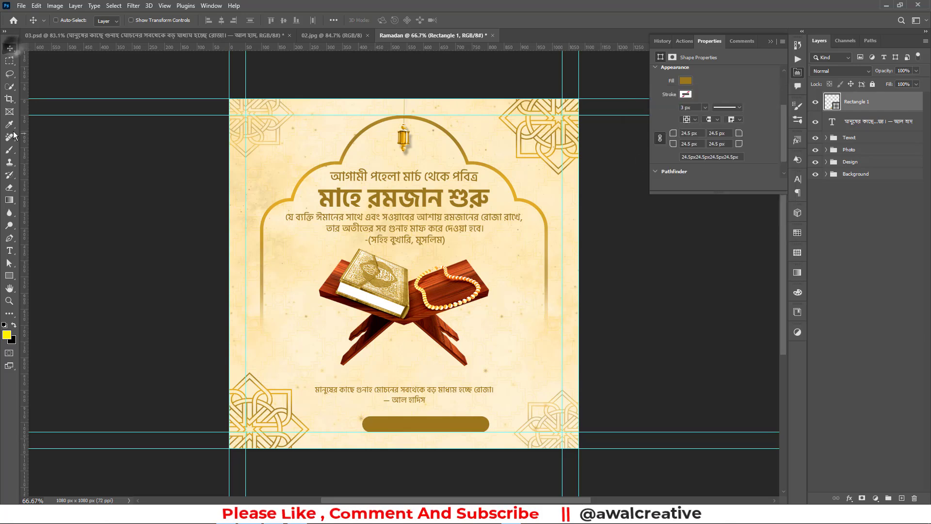
Step: Add the text "AWALCREATIVE" on the canvas and move it onto the gold rounded rectangle
{"action": "left_click", "coordinate": [9, 251]}
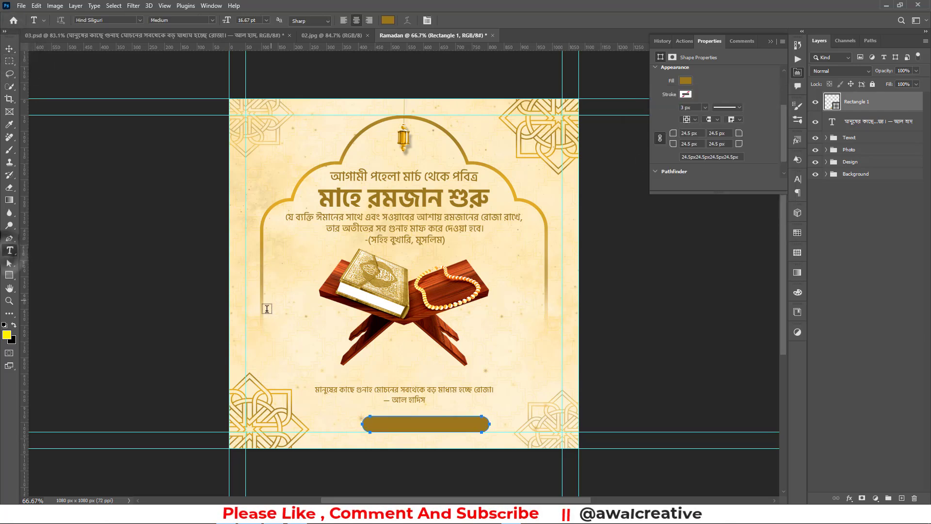
{"action": "left_click", "coordinate": [284, 338]}
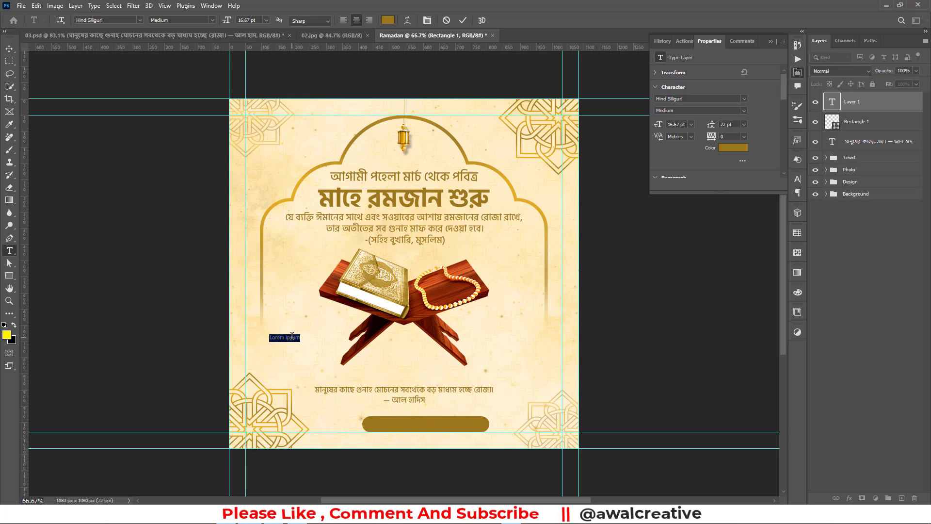
{"action": "type", "text": "aWALCREATIVE"}
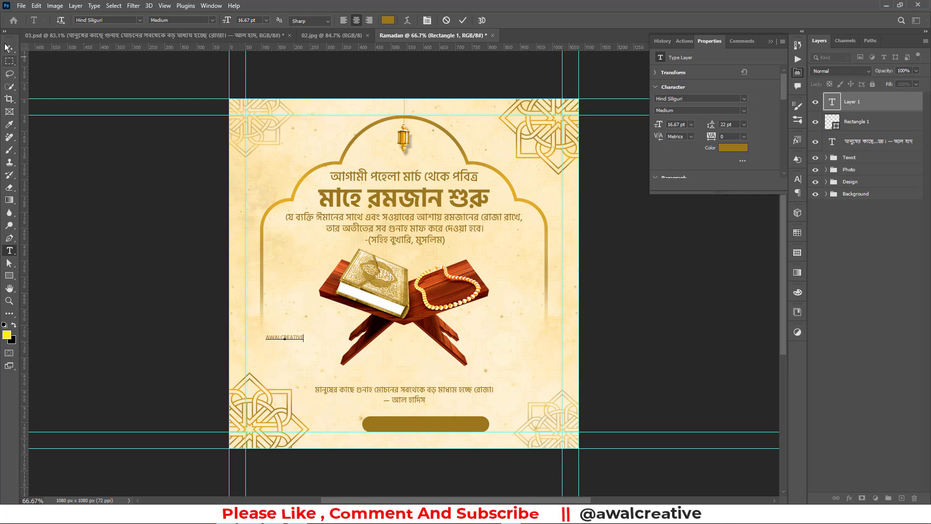
{"action": "left_click", "coordinate": [9, 49]}
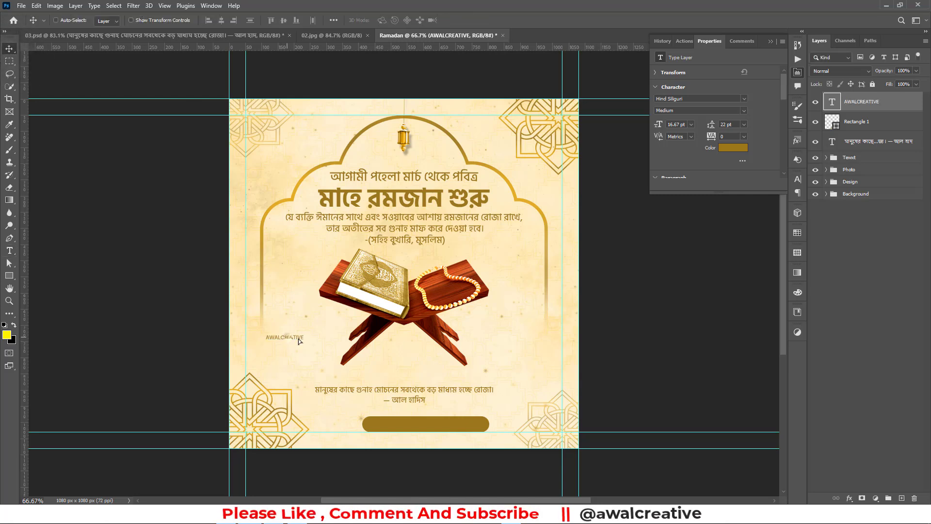
{"action": "left_click_drag", "start_coordinate": [298, 338], "coordinate": [435, 428]}
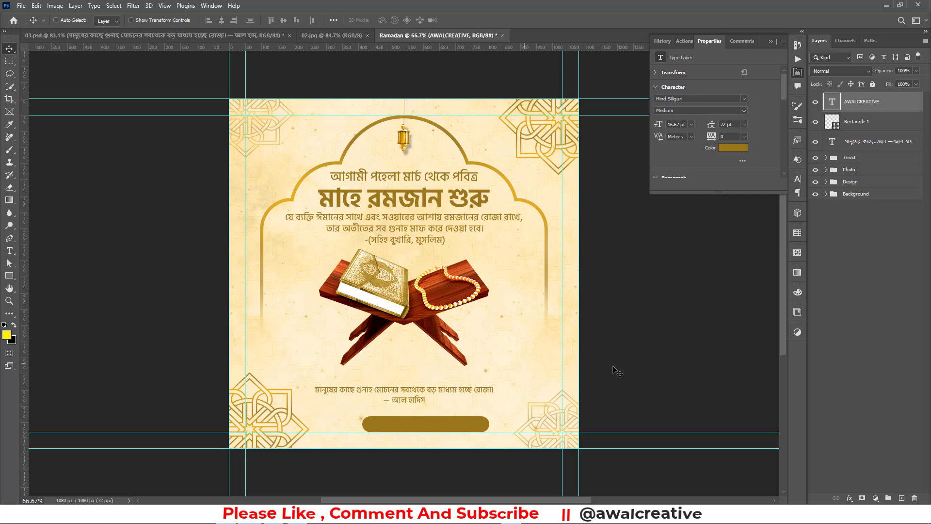
Step: Try black (000000) as the color of the AWALCREATIVE text and compare with the 03.psd document
{"action": "left_click", "coordinate": [732, 148]}
{"action": "left_click", "coordinate": [358, 291]}
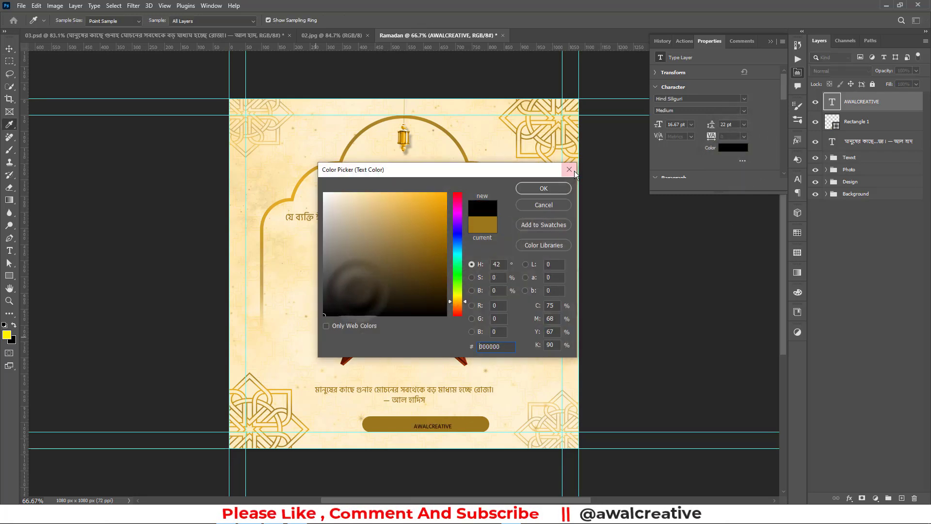
{"action": "left_click", "coordinate": [538, 188]}
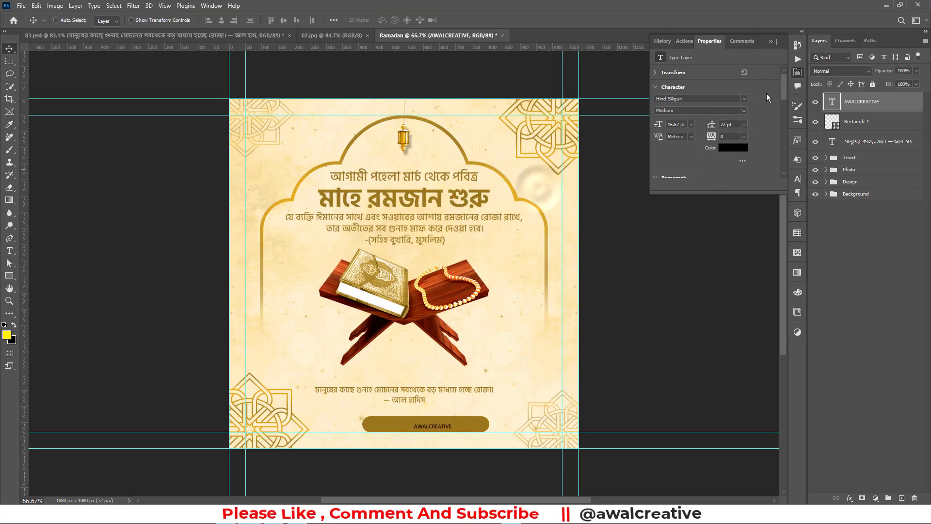
{"action": "left_click", "coordinate": [94, 36]}
{"action": "left_click", "coordinate": [418, 35]}
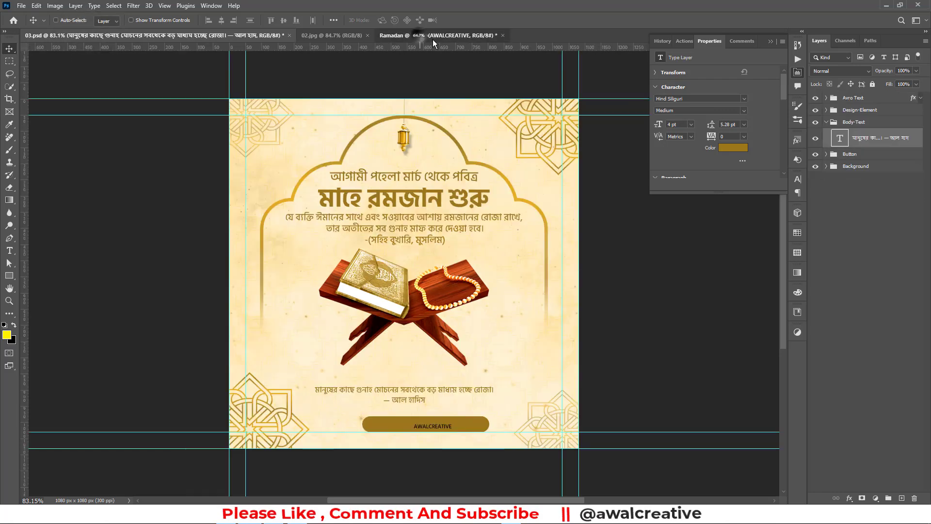
Step: Set the AWALCREATIVE text color to white and its font size to 35 pt
{"action": "left_click", "coordinate": [731, 148]}
{"action": "left_click_drag", "start_coordinate": [374, 225], "coordinate": [323, 192]}
{"action": "left_click", "coordinate": [537, 187]}
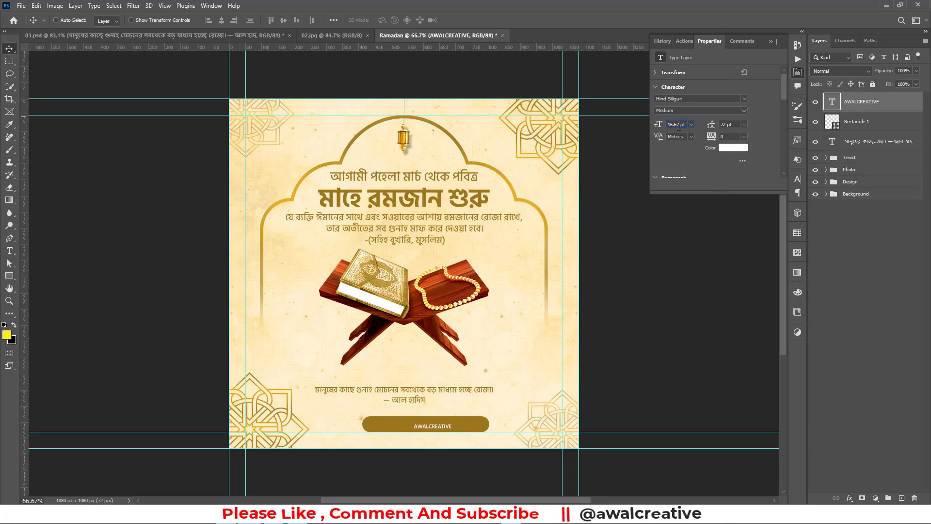
{"action": "left_click", "coordinate": [679, 125]}
{"action": "type", "text": "31"}
{"action": "key", "text": "Return"}
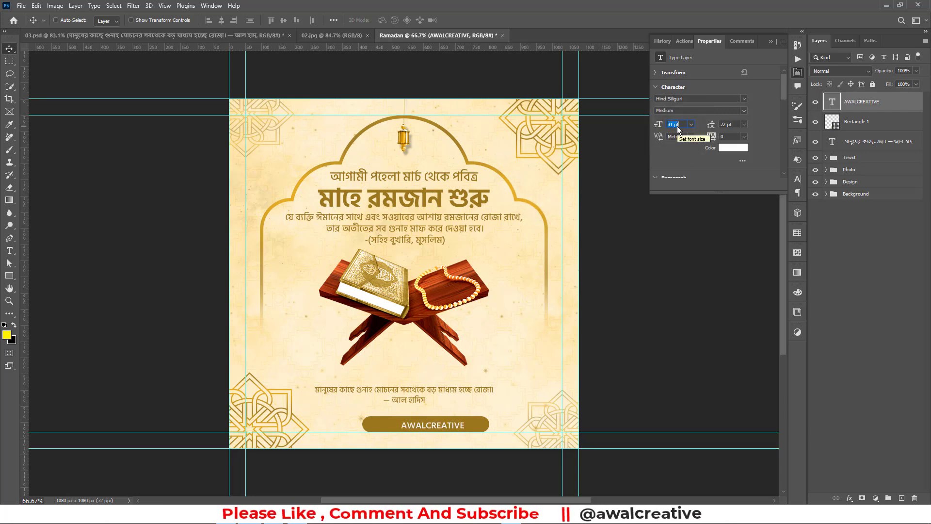
{"action": "type", "text": "35"}
{"action": "key", "text": "Return"}
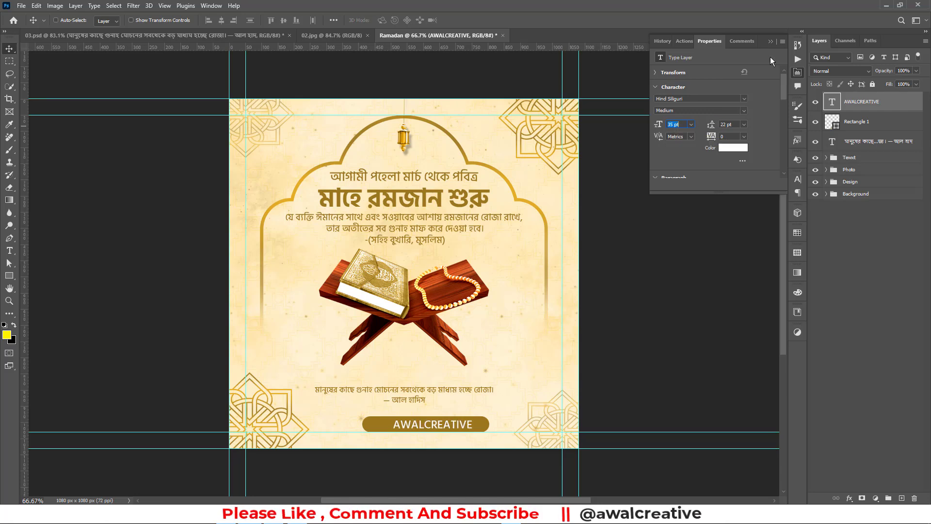
{"action": "left_click", "coordinate": [856, 237]}
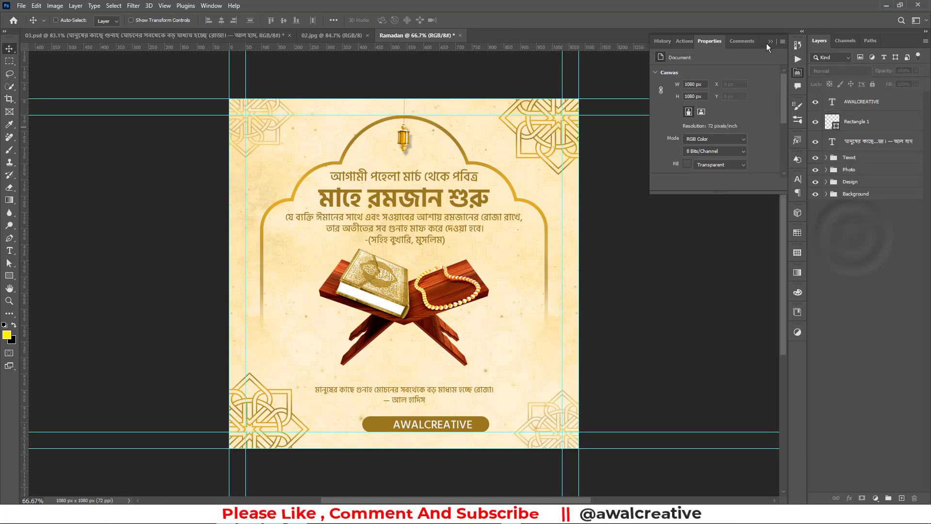
{"action": "left_click", "coordinate": [770, 42]}
Step: Center the AWALCREATIVE text and the rounded rectangle horizontally on the canvas and clear the selection
{"action": "left_click", "coordinate": [861, 102]}
{"action": "left_click", "coordinate": [854, 127], "text": "shift"}
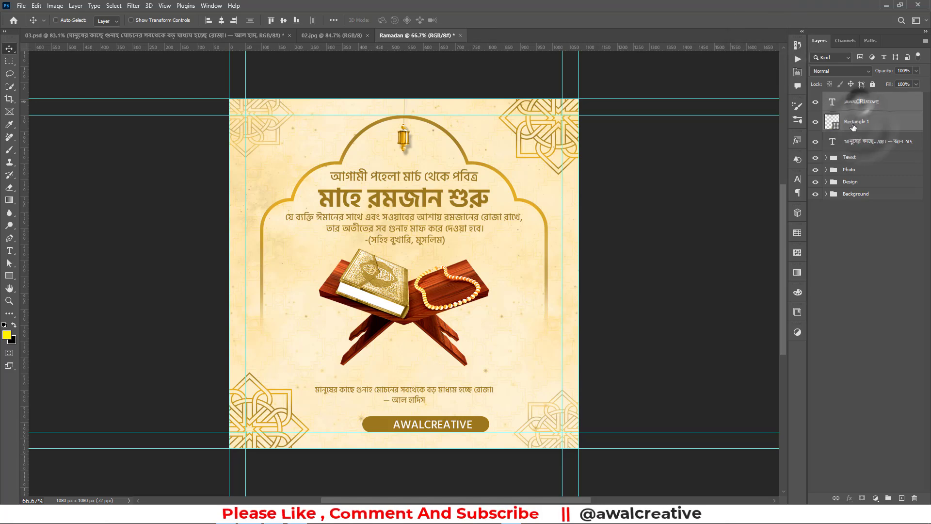
{"action": "key", "text": "ctrl+a"}
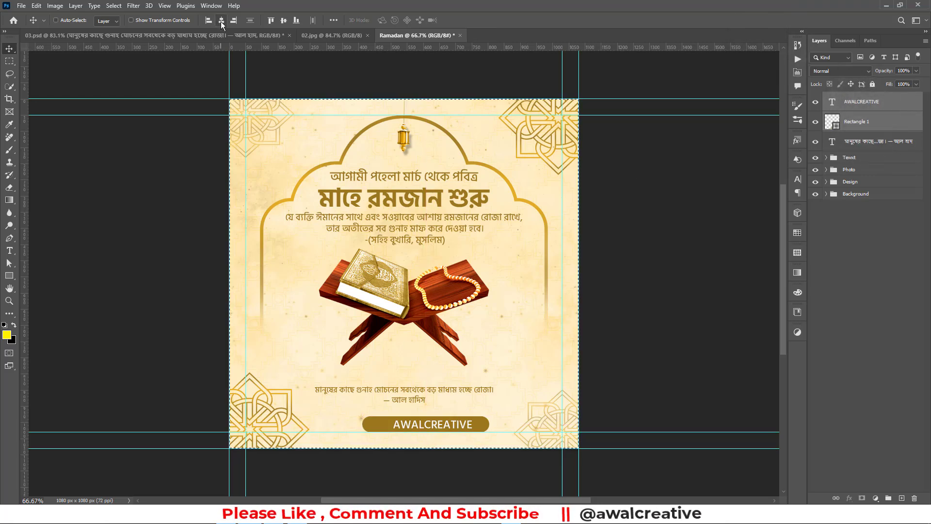
{"action": "left_click", "coordinate": [221, 22]}
{"action": "key", "text": "ctrl+d"}
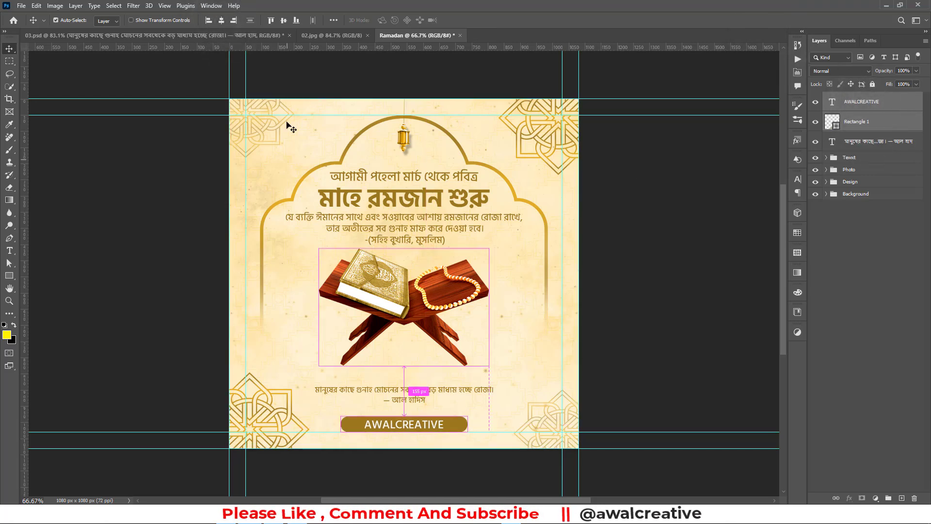
Step: Narrow the rounded rectangle from both sides to about 311 px wide, keeping its height at 49 px
{"action": "left_click", "coordinate": [854, 122]}
{"action": "key", "text": "ctrl+t"}
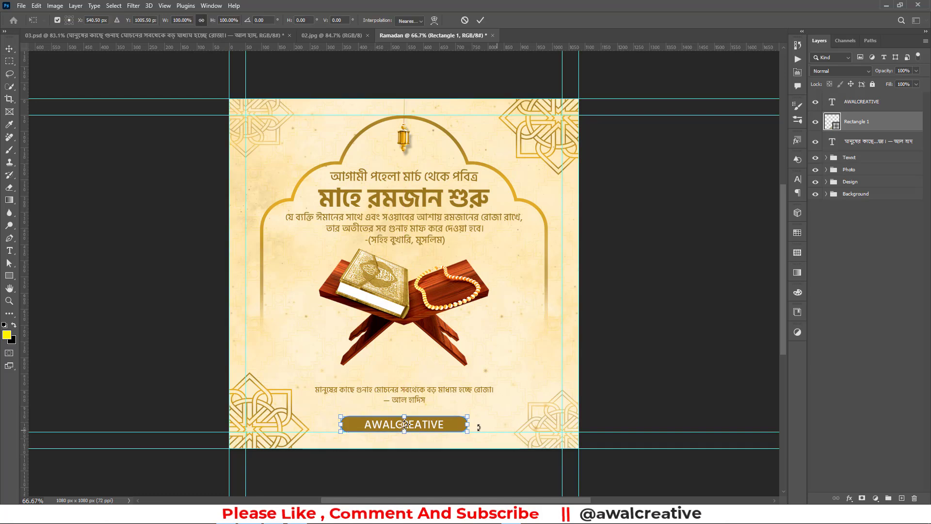
{"action": "left_click_drag", "start_coordinate": [465, 424], "coordinate": [449, 425]}
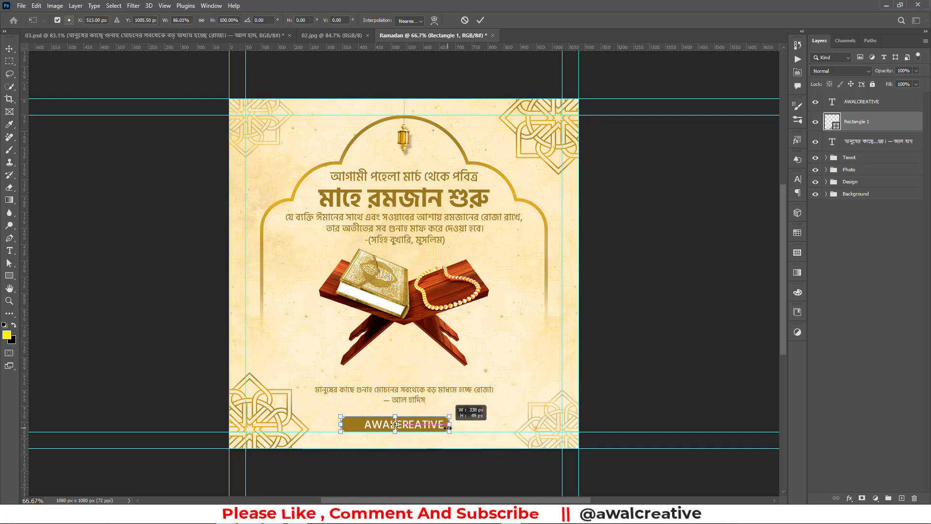
{"action": "left_click_drag", "start_coordinate": [340, 425], "coordinate": [349, 425]}
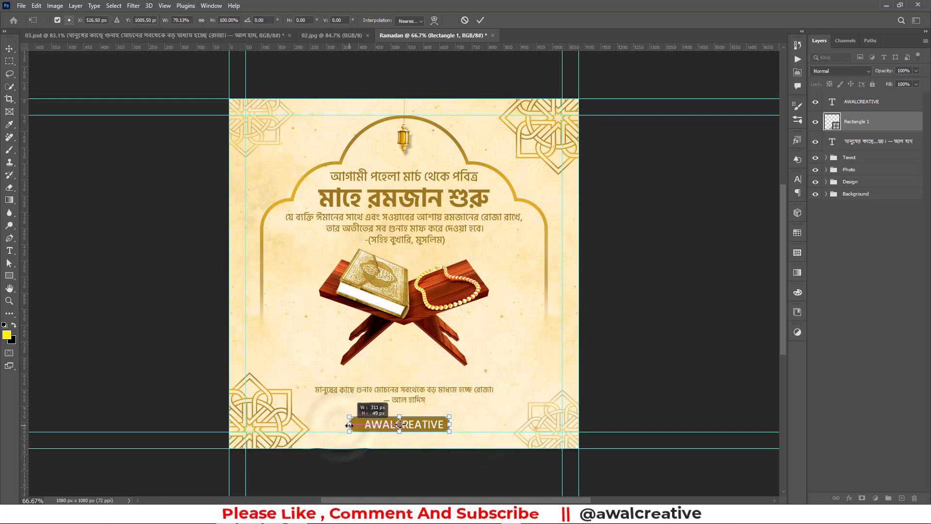
{"action": "left_click", "coordinate": [480, 20]}
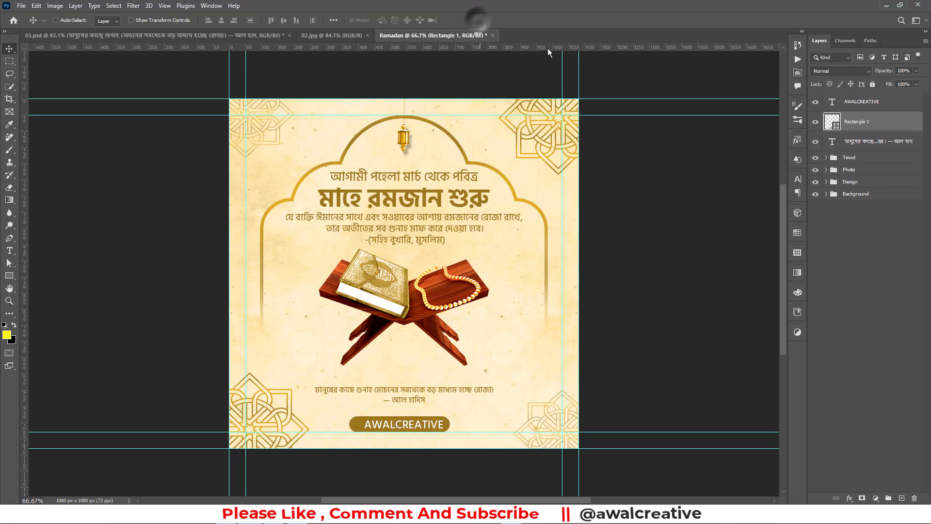
Step: Realign the narrowed rectangle and its text to the canvas's horizontal center and deselect everything
{"action": "left_click", "coordinate": [861, 101], "text": "shift"}
{"action": "key", "text": "ctrl+a"}
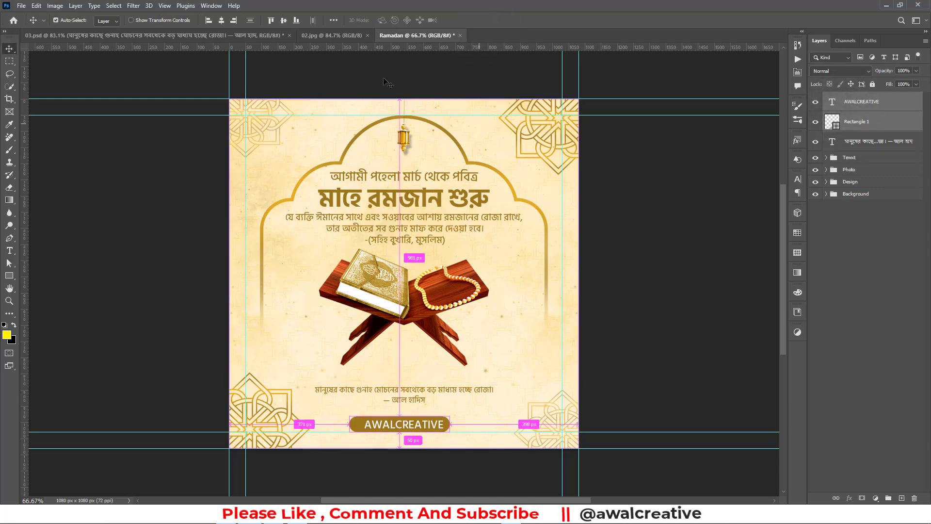
{"action": "left_click", "coordinate": [221, 20]}
{"action": "key", "text": "ctrl+d"}
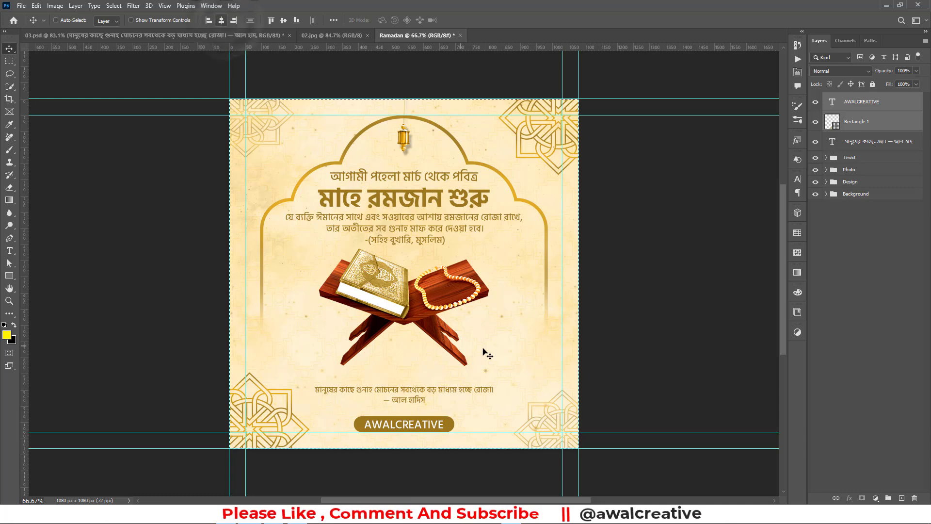
{"action": "left_click", "coordinate": [865, 272]}
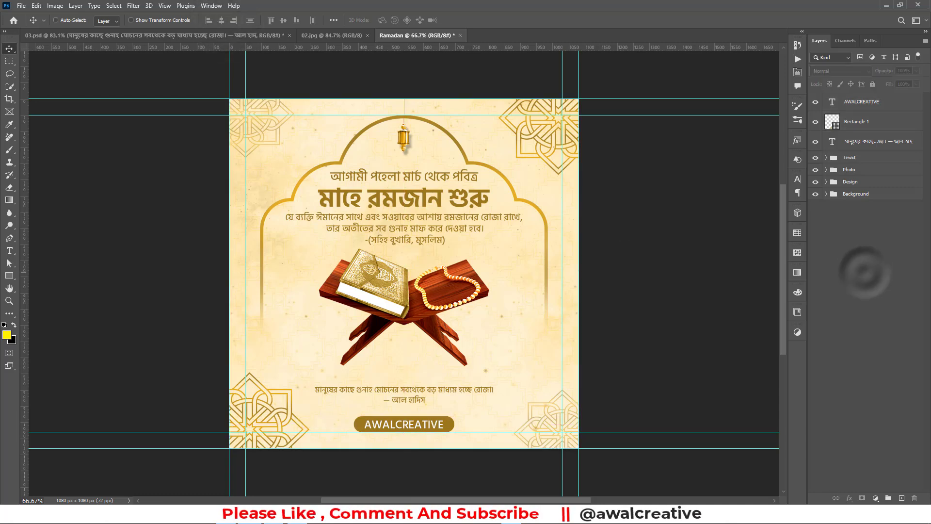
Step: Nudge the Bengali quote text down about 18 px, closer to the AWALCREATIVE button
{"action": "left_click", "coordinate": [854, 142]}
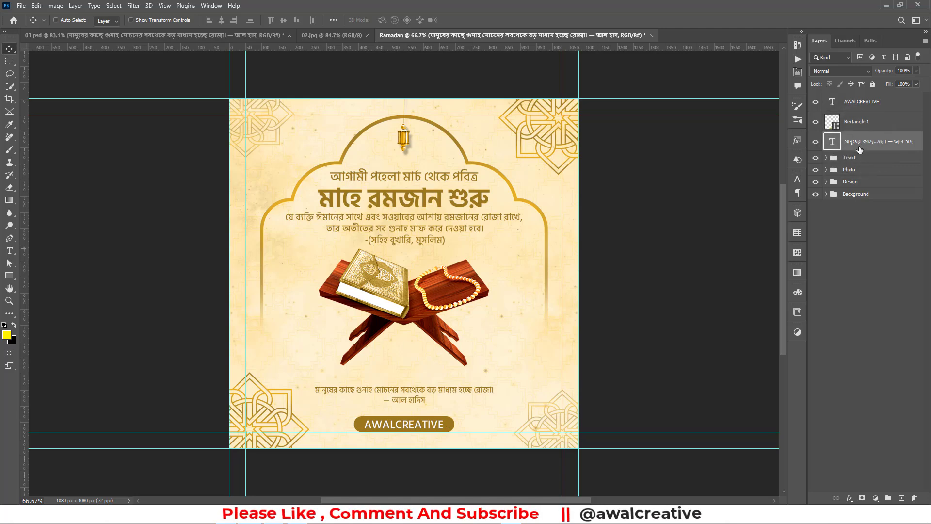
{"action": "key", "text": "Down"}
{"action": "key", "text": "Down"}
{"action": "key", "text": "Down"}
{"action": "key", "text": "Down"}
{"action": "key", "text": "Down"}
{"action": "key", "text": "Down"}
{"action": "key", "text": "Down"}
{"action": "key", "text": "Down"}
{"action": "key", "text": "Down"}
{"action": "key", "text": "Down"}
{"action": "key", "text": "Down"}
{"action": "key", "text": "Down"}
{"action": "key", "text": "Down"}
{"action": "key", "text": "Down"}
{"action": "key", "text": "Down"}
{"action": "key", "text": "Down"}
{"action": "key", "text": "Down"}
{"action": "key", "text": "Down"}
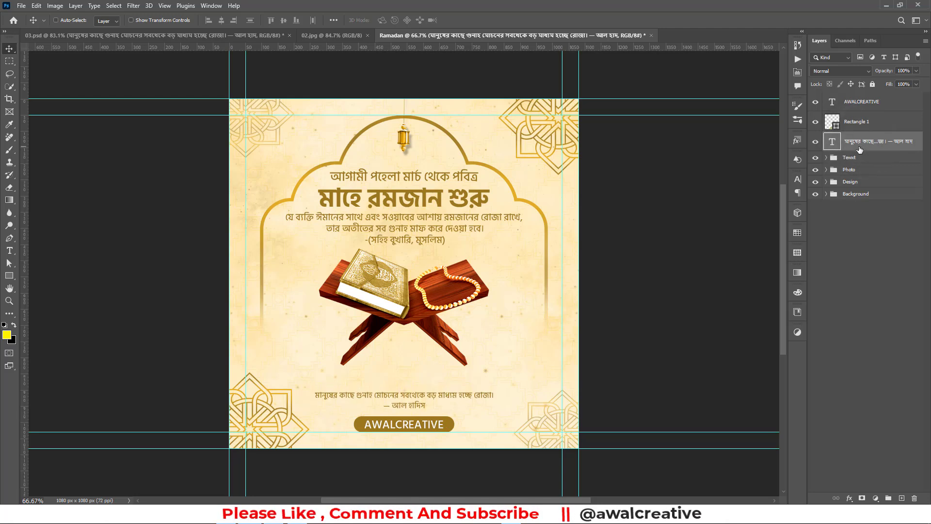
Step: Group the quote, rectangle and AWALCREATIVE layers and name the group "Botom Text"
{"action": "left_click", "coordinate": [861, 100], "text": "shift"}
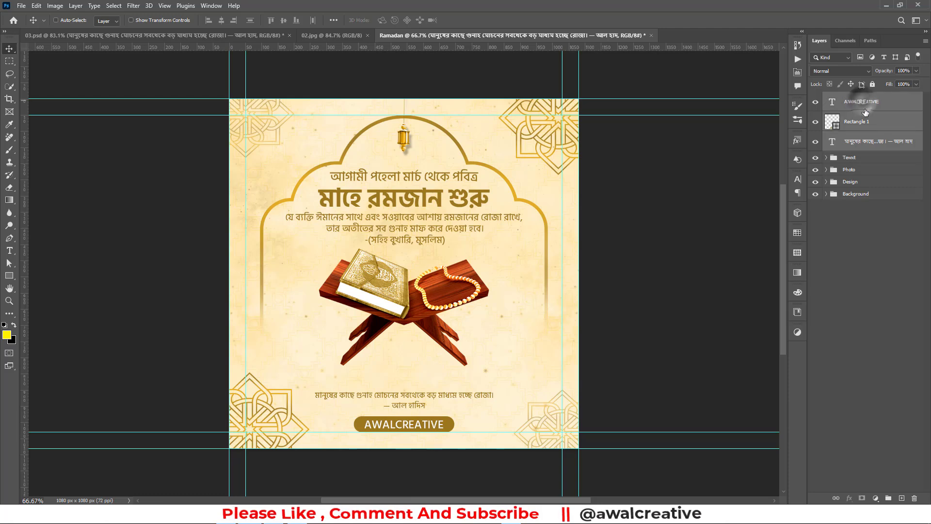
{"action": "key", "text": "ctrl+g"}
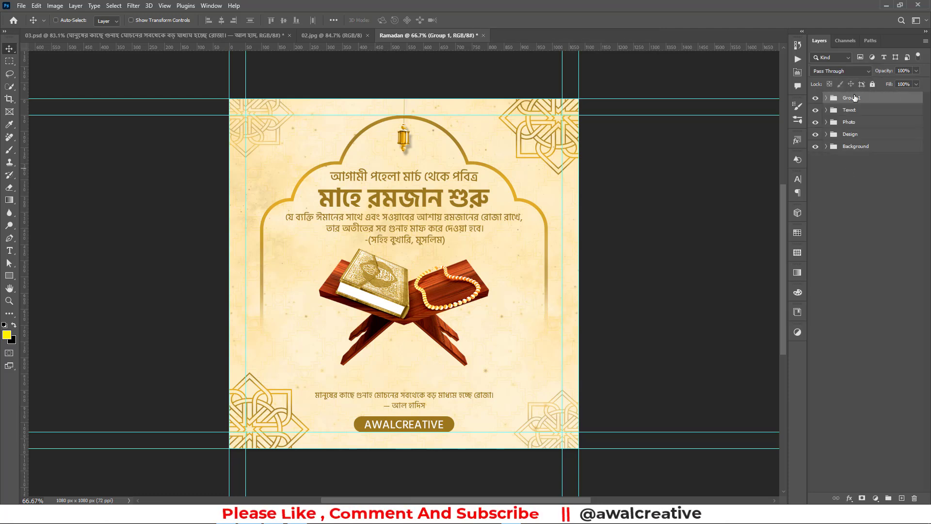
{"action": "double_click", "coordinate": [854, 98]}
{"action": "type", "text": "Botom Text"}
{"action": "key", "text": "Return"}
{"action": "left_click", "coordinate": [865, 297]}
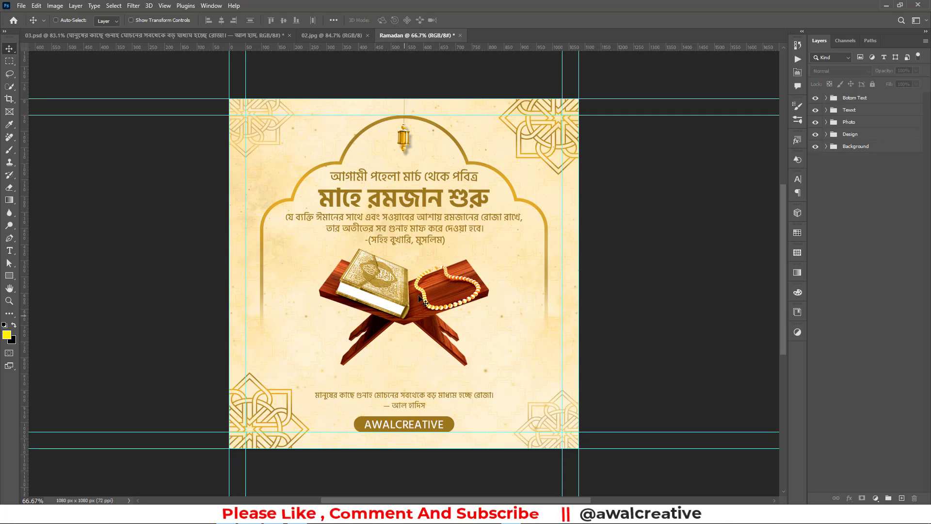
Step: Expand the Photo group and check what the Lantern and Quran layers contain by toggling their visibility
{"action": "left_click", "coordinate": [857, 125]}
{"action": "left_click", "coordinate": [826, 121]}
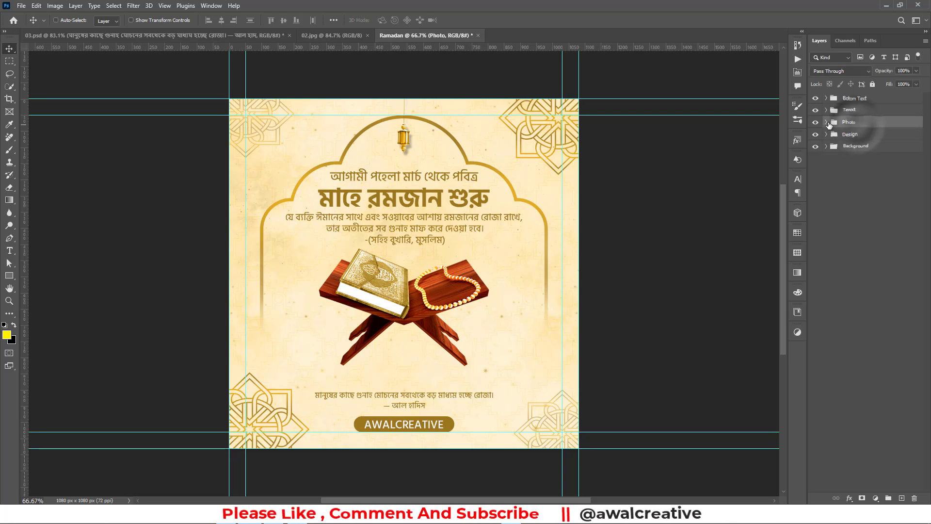
{"action": "left_click", "coordinate": [871, 140]}
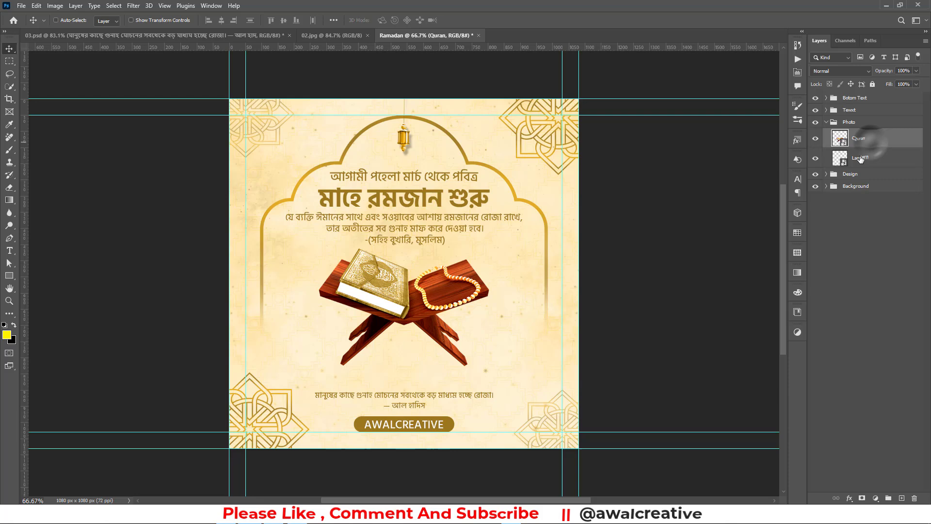
{"action": "left_click", "coordinate": [816, 159]}
{"action": "left_click", "coordinate": [815, 159]}
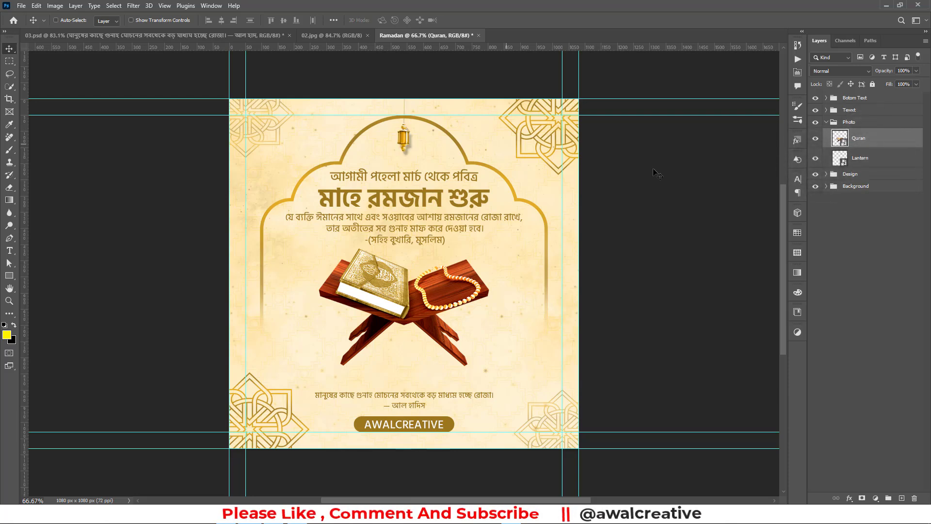
{"action": "left_click", "coordinate": [816, 159]}
{"action": "left_click", "coordinate": [815, 159]}
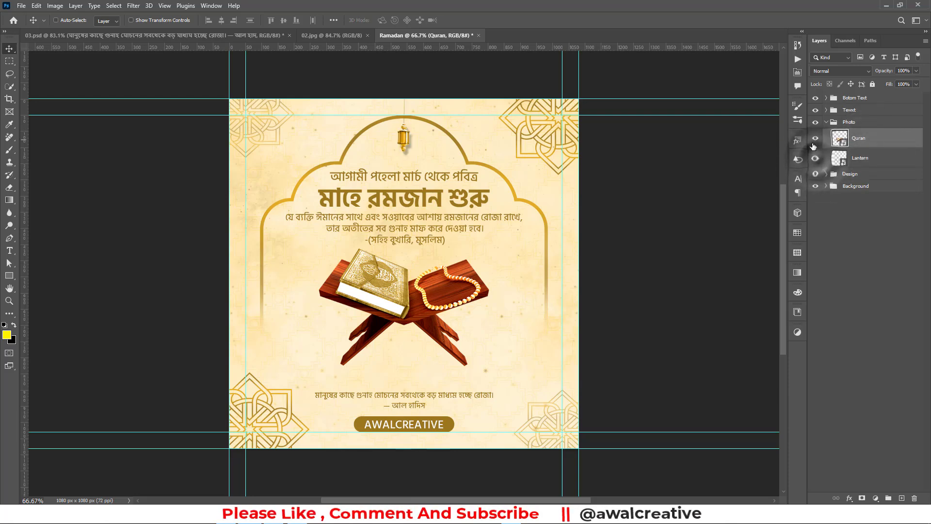
{"action": "left_click", "coordinate": [816, 138]}
{"action": "left_click", "coordinate": [815, 138]}
Step: Duplicate the Quran layer and squash the copy vertically to 71.94% height, keeping it at the feet of the stand
{"action": "left_click_drag", "start_coordinate": [865, 140], "coordinate": [902, 497]}
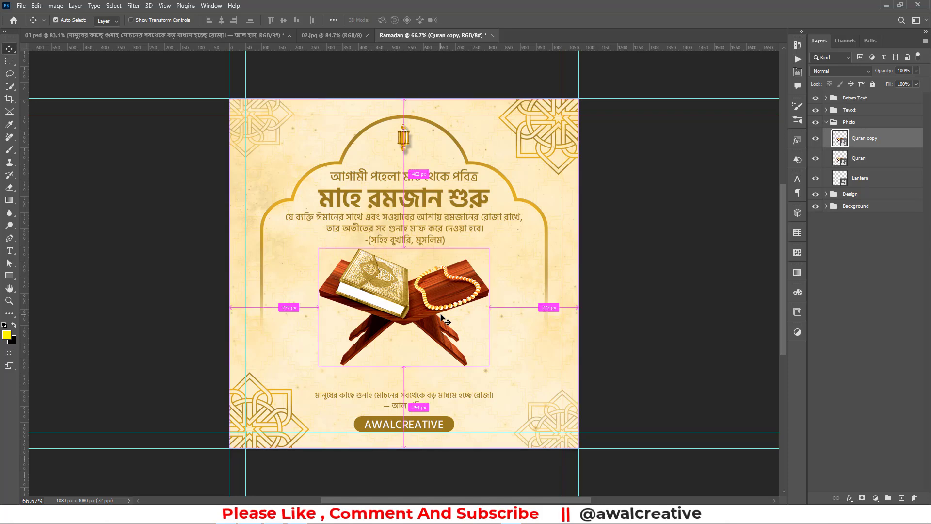
{"action": "key", "text": "ctrl+t"}
{"action": "left_click_drag", "start_coordinate": [406, 247], "coordinate": [408, 340]}
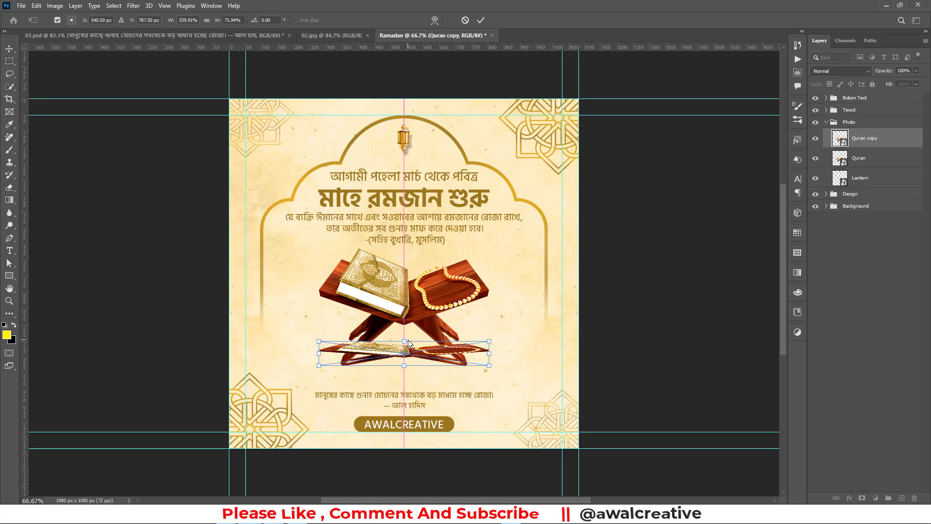
{"action": "left_click", "coordinate": [480, 20]}
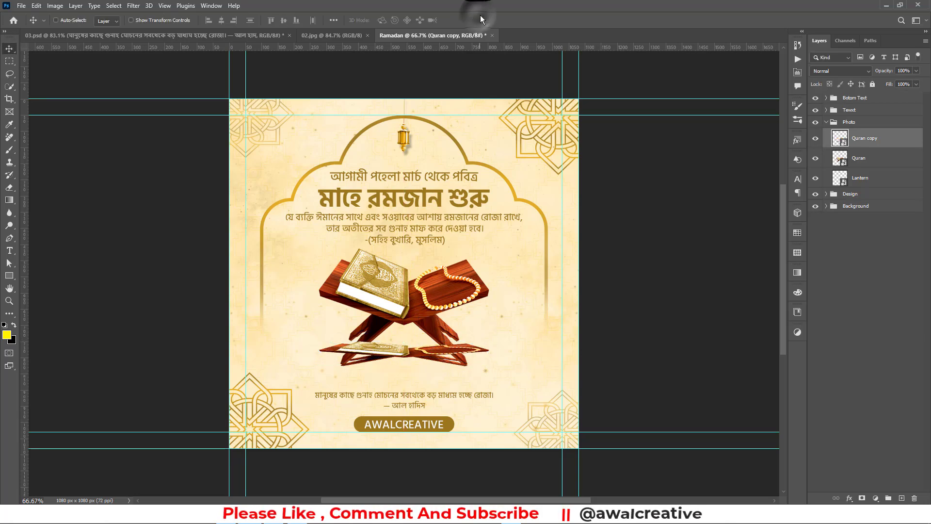
Step: Reduce the Quran copy's fill to 0% and add a Color Overlay effect to it
{"action": "left_click", "coordinate": [915, 84]}
{"action": "left_click_drag", "start_coordinate": [916, 97], "coordinate": [738, 91]}
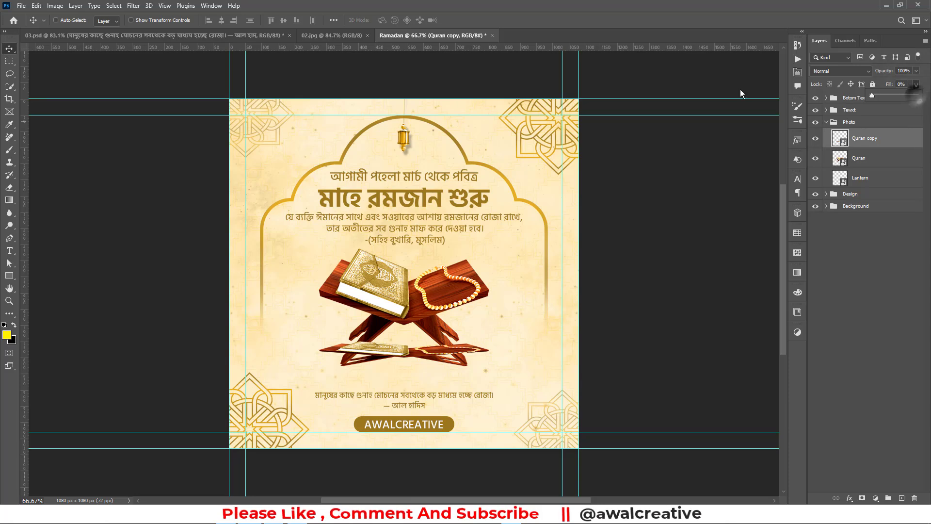
{"action": "left_click", "coordinate": [888, 139]}
{"action": "right_click", "coordinate": [888, 139]}
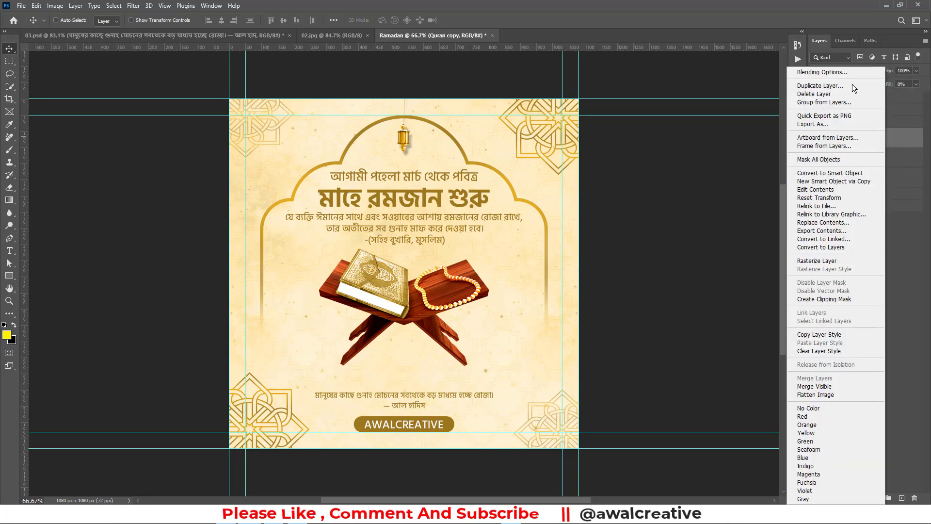
{"action": "left_click", "coordinate": [821, 72]}
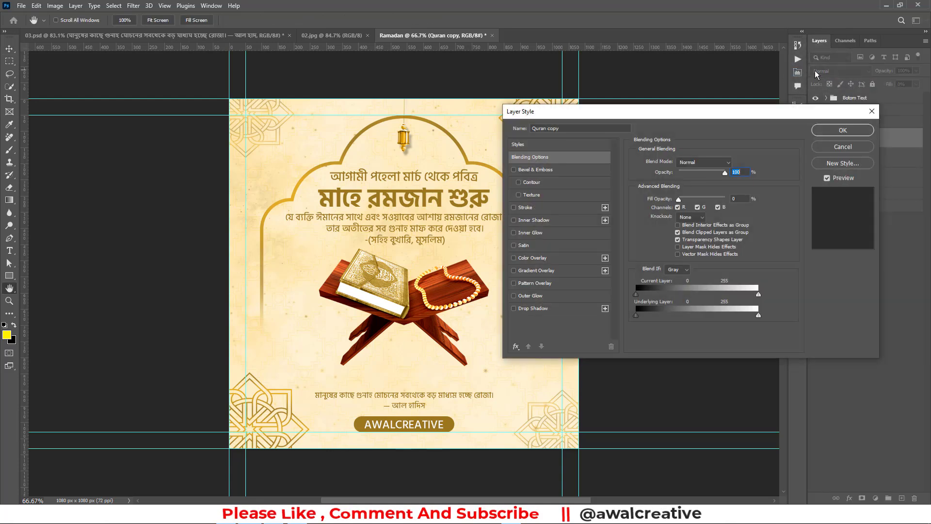
{"action": "left_click_drag", "start_coordinate": [545, 111], "coordinate": [565, 76]}
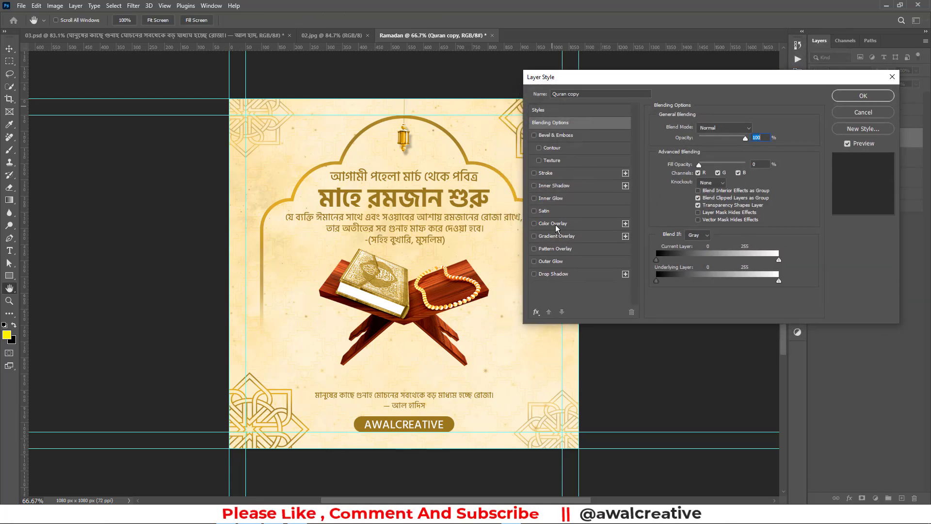
{"action": "left_click", "coordinate": [557, 224]}
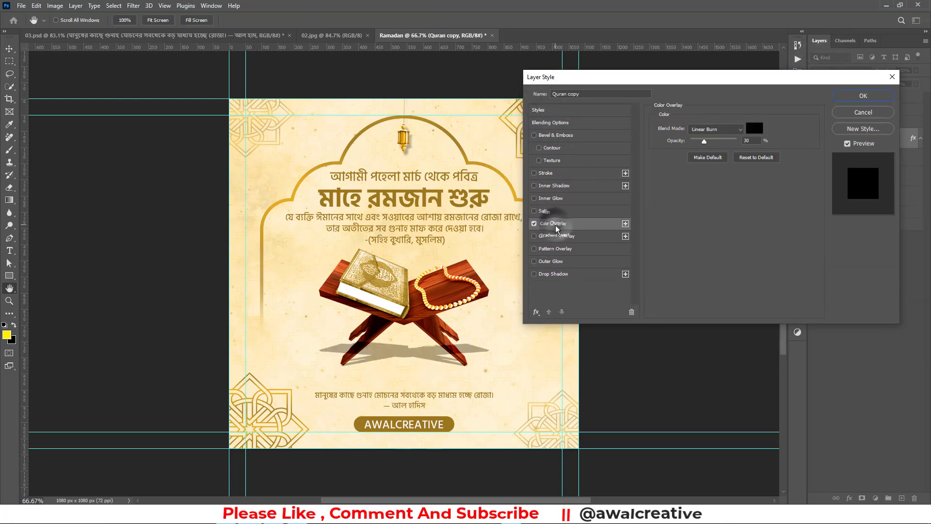
Step: Use black in Linear Burn mode at 30% opacity for the Color Overlay and apply the layer style
{"action": "left_click", "coordinate": [727, 130]}
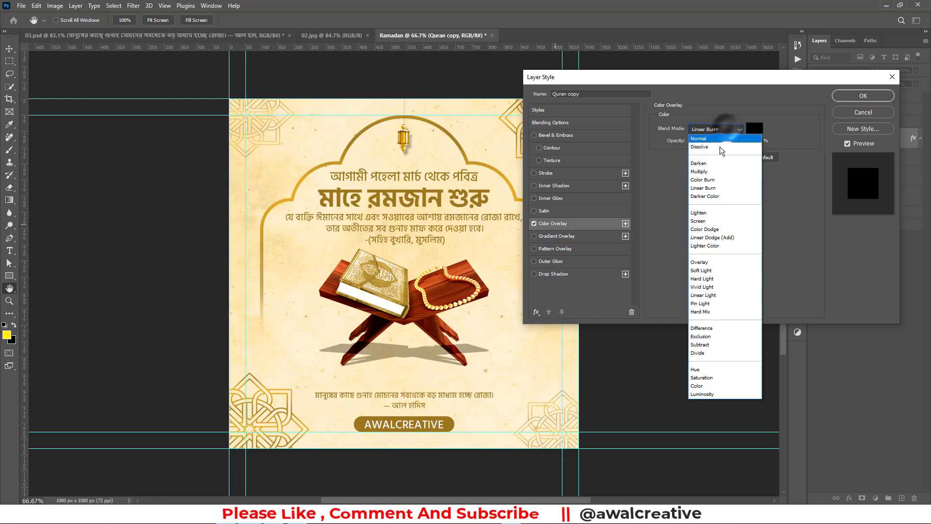
{"action": "left_click", "coordinate": [700, 188]}
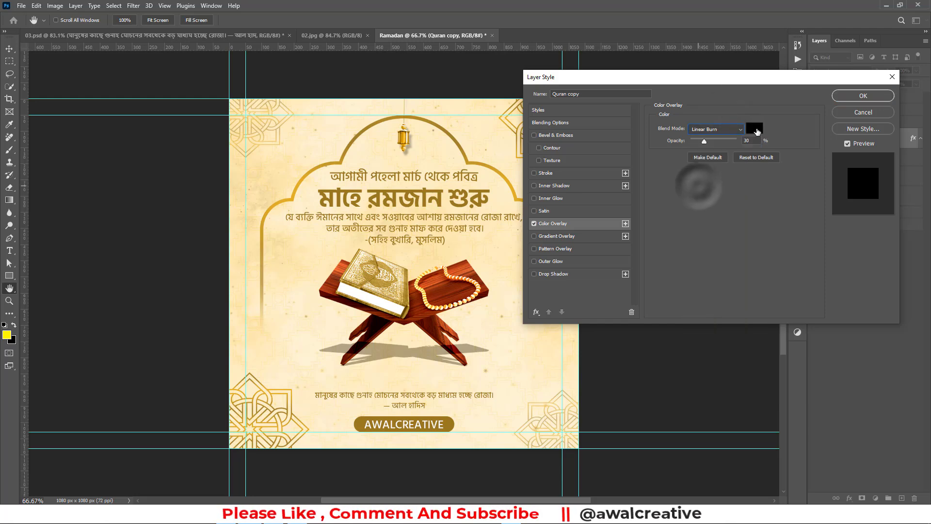
{"action": "left_click", "coordinate": [753, 129]}
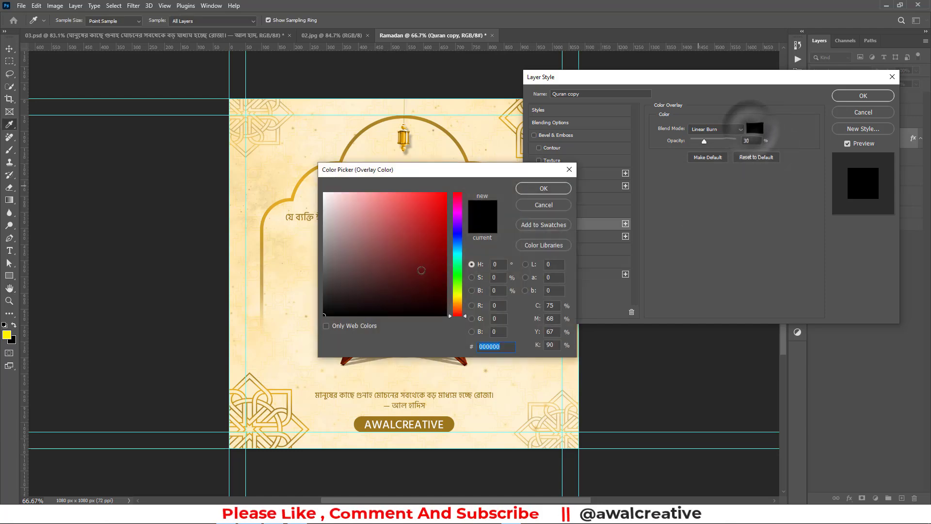
{"action": "left_click", "coordinate": [551, 189]}
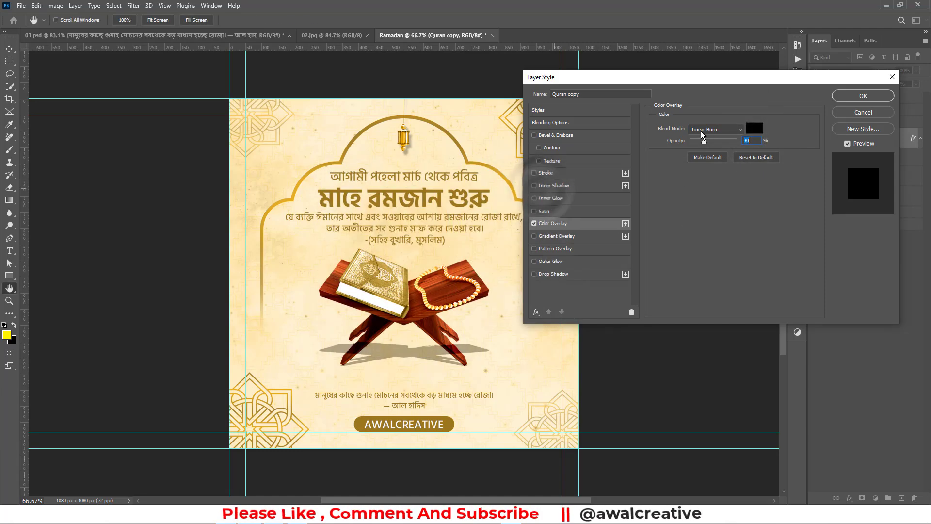
{"action": "double_click", "coordinate": [754, 140]}
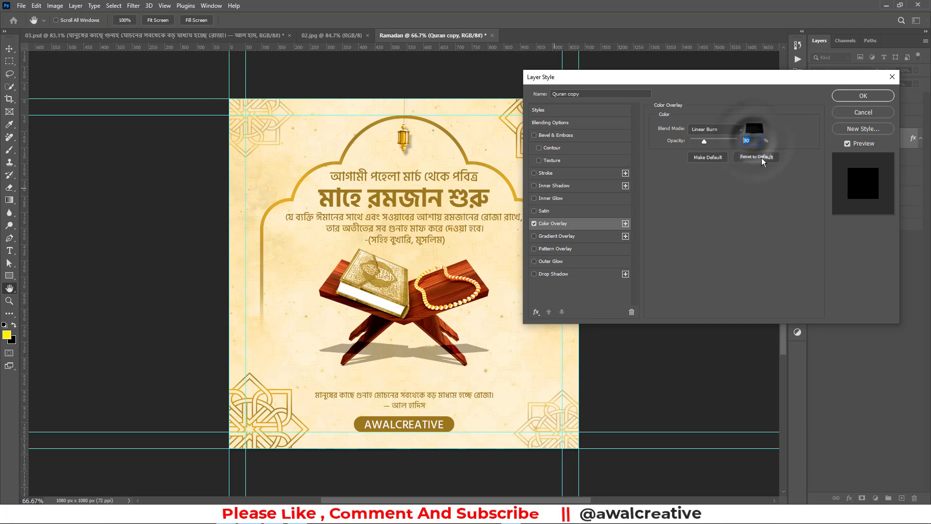
{"action": "left_click", "coordinate": [843, 100]}
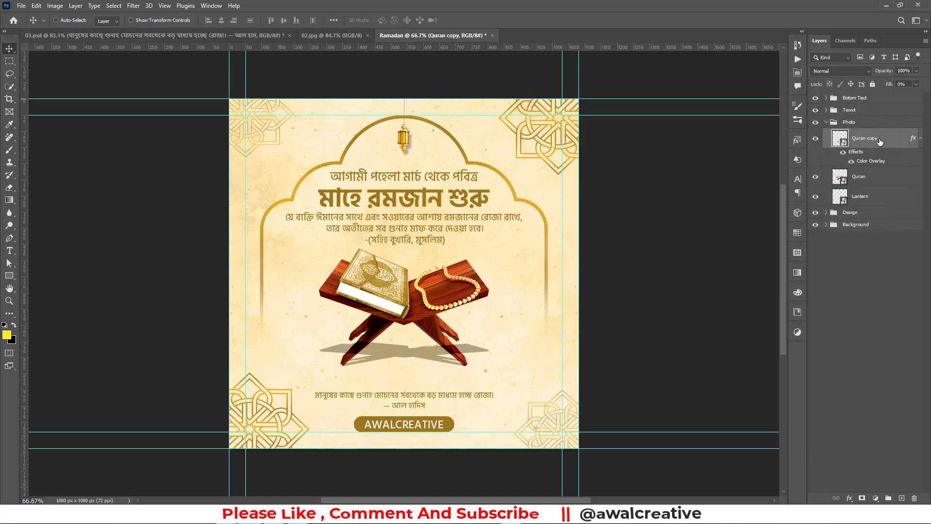
Step: Soften the Quran copy's shadow with a Gaussian Blur of 17.3 pixels radius and collapse its effects list
{"action": "left_click", "coordinate": [142, 6]}
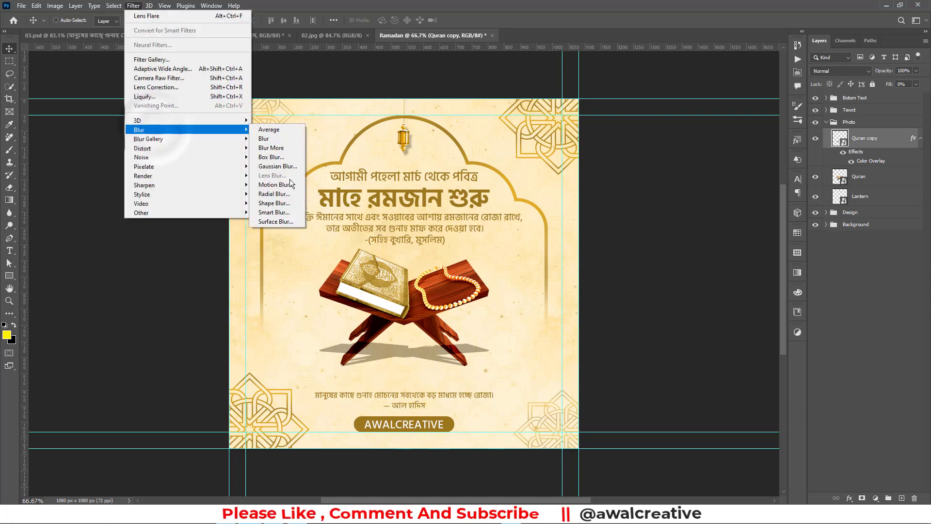
{"action": "left_click", "coordinate": [278, 167]}
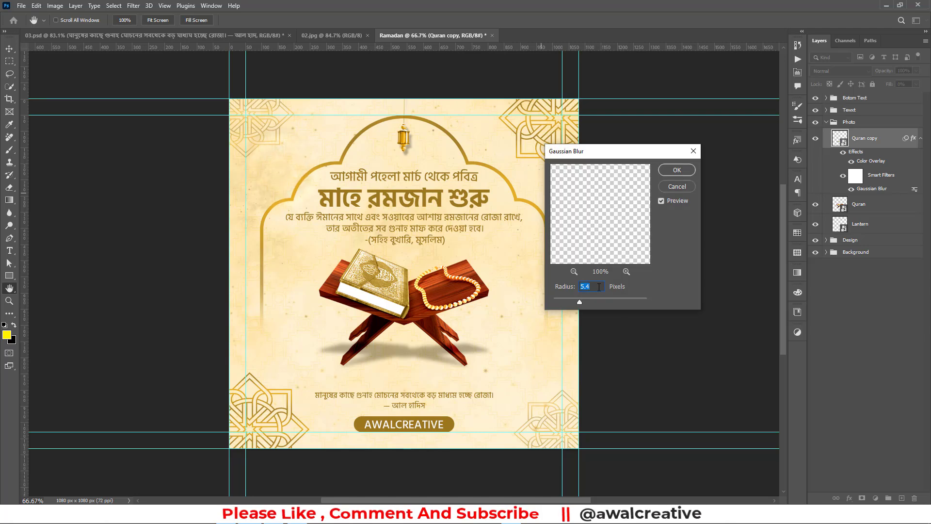
{"action": "left_click_drag", "start_coordinate": [580, 298], "coordinate": [567, 282]}
{"action": "type", "text": "20"}
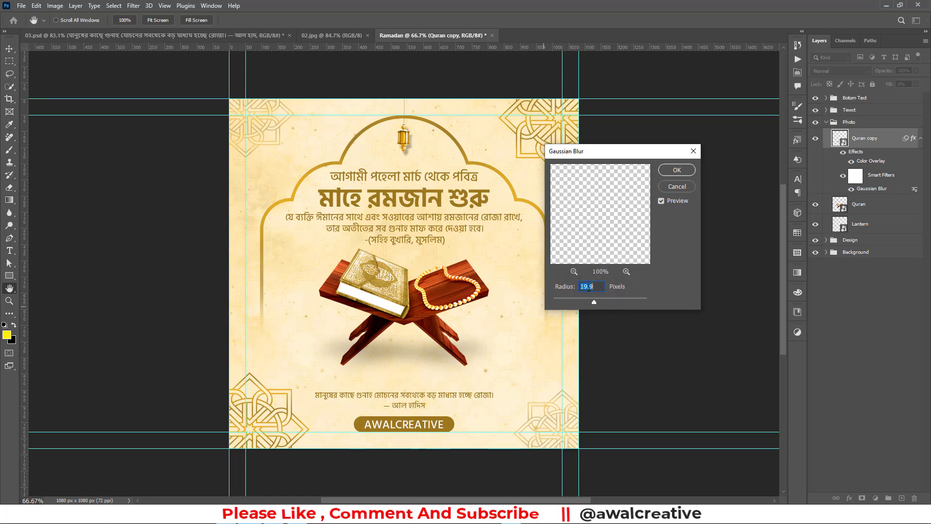
{"action": "scroll", "coordinate": [589, 290], "scroll_direction": "down", "scroll_amount": 10}
{"action": "left_click", "coordinate": [661, 200]}
{"action": "left_click", "coordinate": [662, 200]}
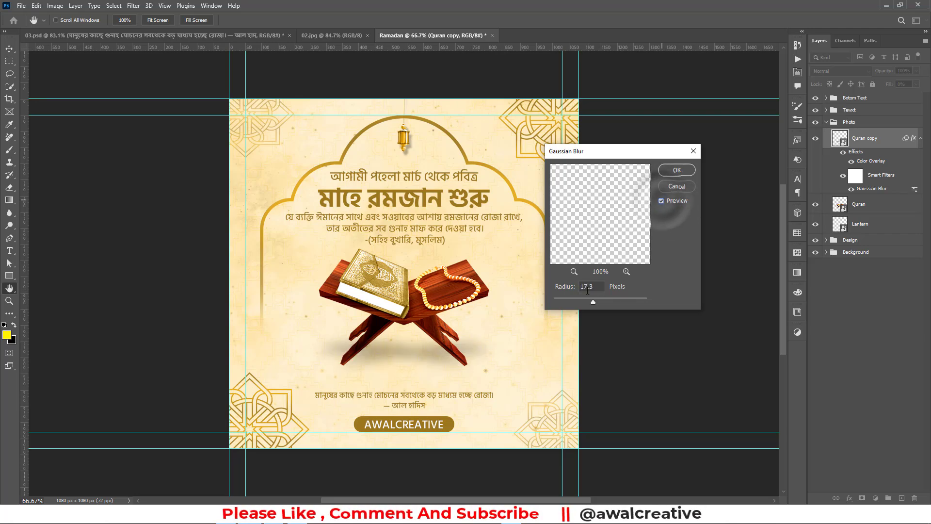
{"action": "left_click", "coordinate": [675, 171]}
{"action": "left_click", "coordinate": [921, 138]}
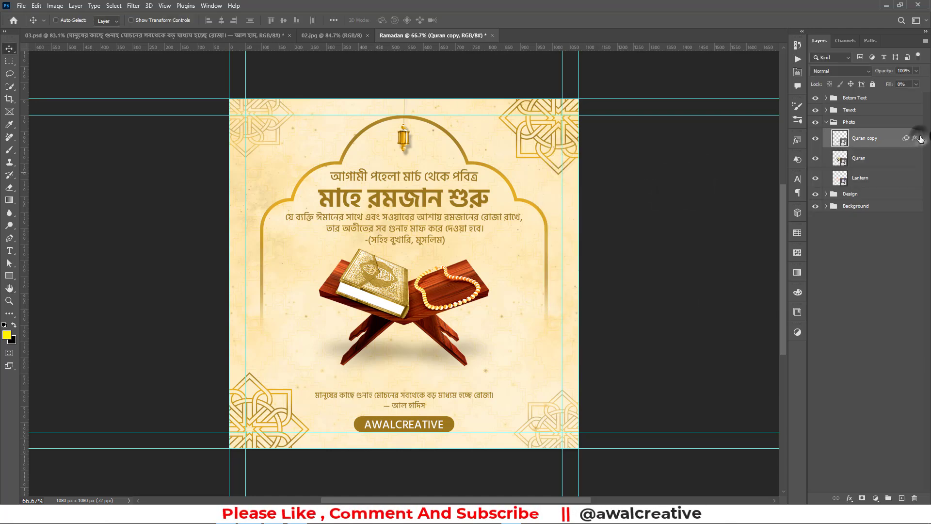
Step: Place the Quran copy below the Quran layer, shift the shadow slightly up under the stand, and collapse the Photo group
{"action": "left_click", "coordinate": [855, 143]}
{"action": "left_click_drag", "start_coordinate": [863, 141], "coordinate": [861, 168]}
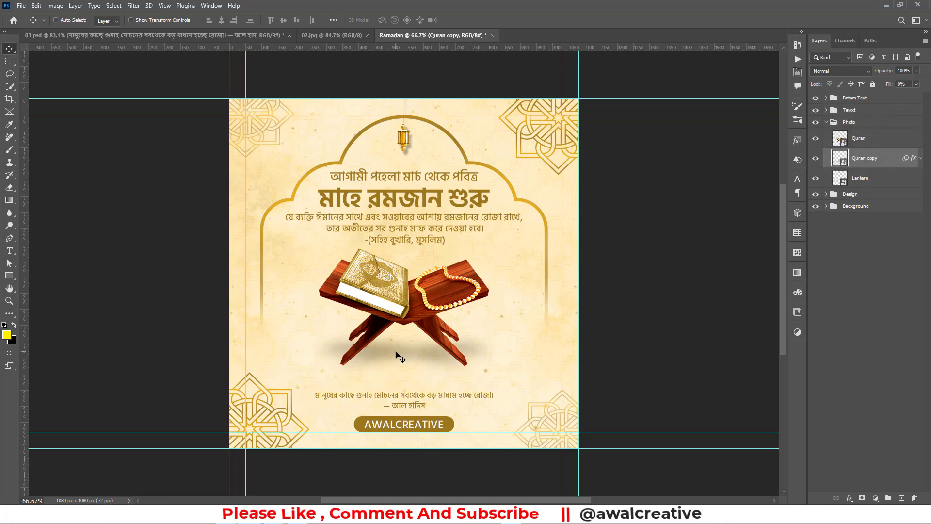
{"action": "left_click_drag", "start_coordinate": [396, 352], "coordinate": [394, 342]}
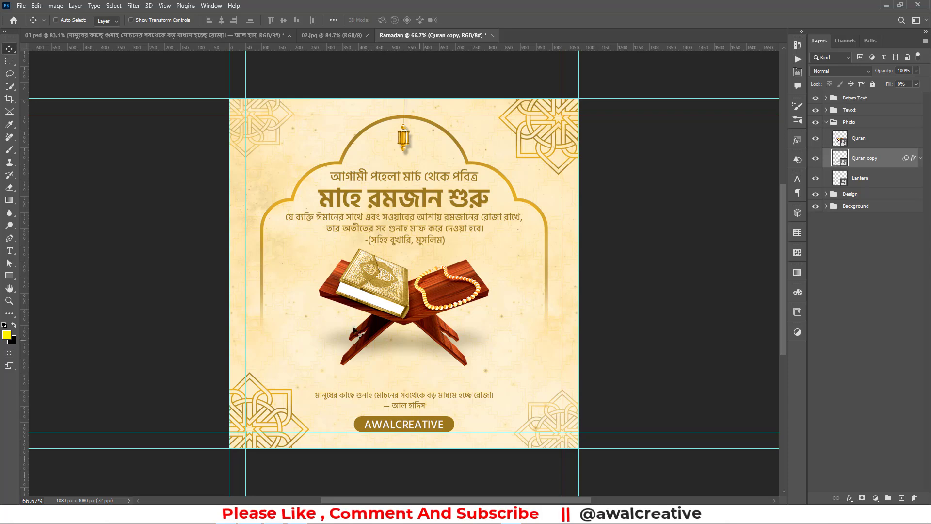
{"action": "left_click", "coordinate": [826, 122]}
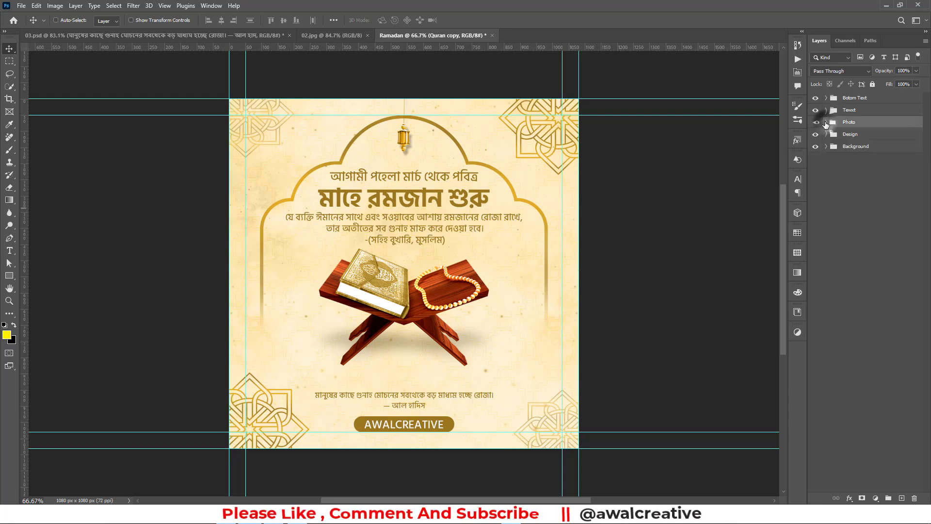
{"action": "left_click", "coordinate": [854, 208]}
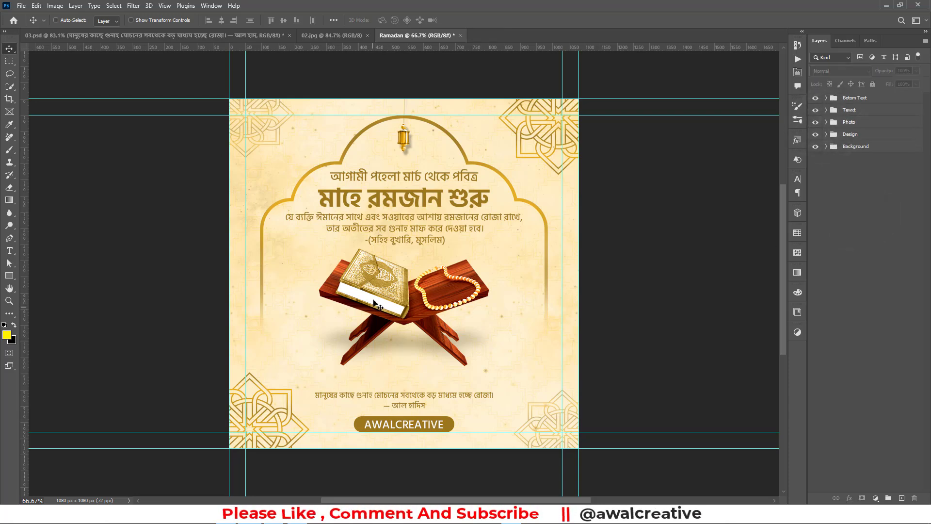
Step: Compare the Ramadan poster with the 03.psd reference and look at 02.jpg before returning to the Ramadan document
{"action": "left_click", "coordinate": [60, 35]}
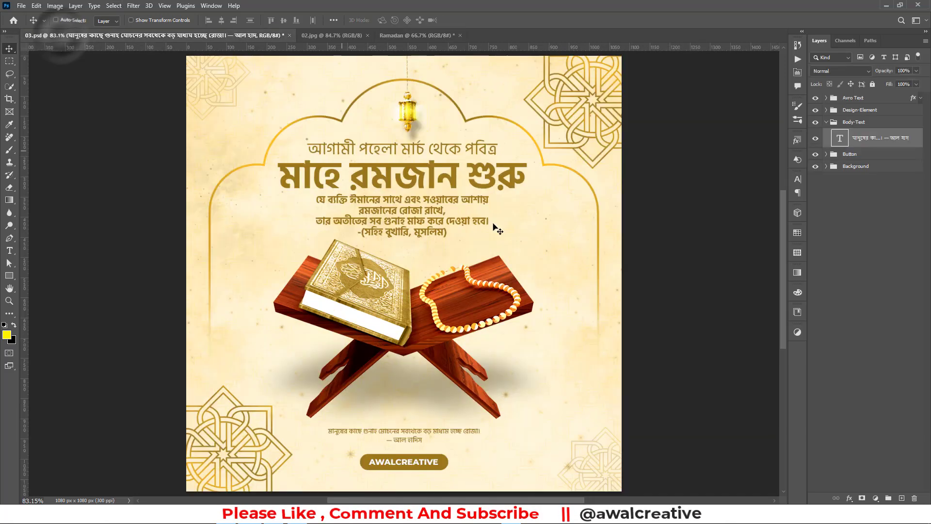
{"action": "left_click", "coordinate": [853, 300]}
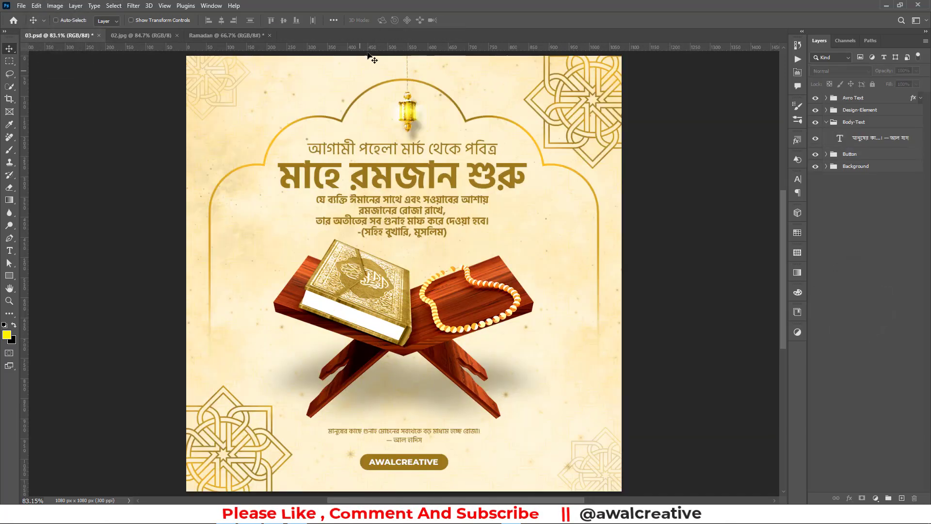
{"action": "left_click", "coordinate": [230, 38]}
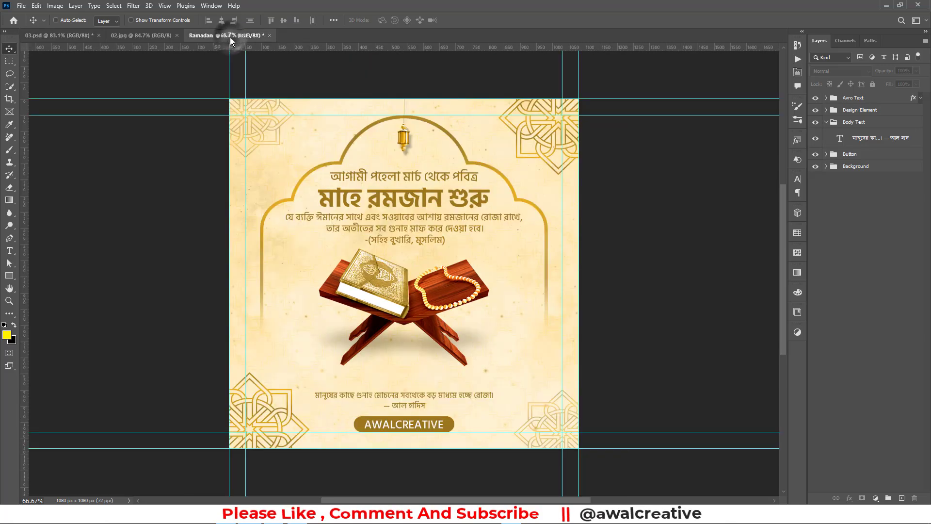
{"action": "left_click", "coordinate": [874, 264]}
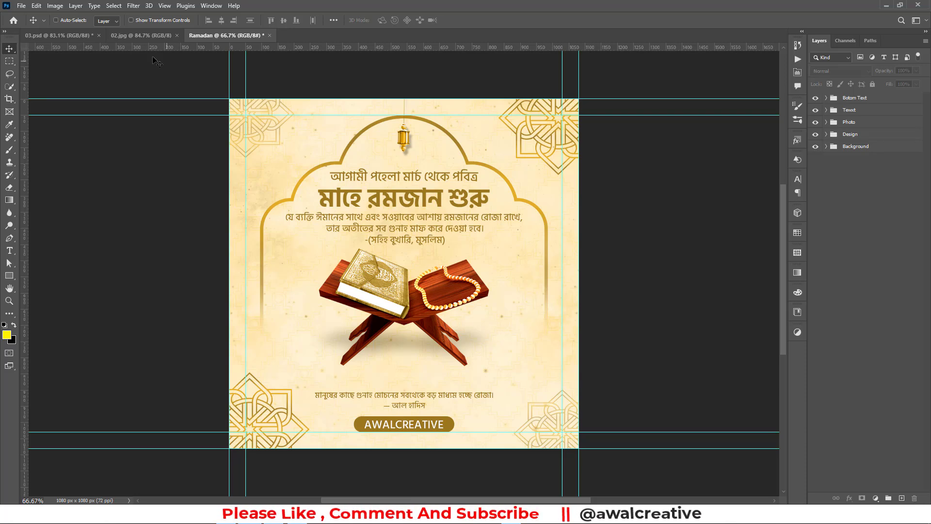
{"action": "left_click", "coordinate": [132, 36]}
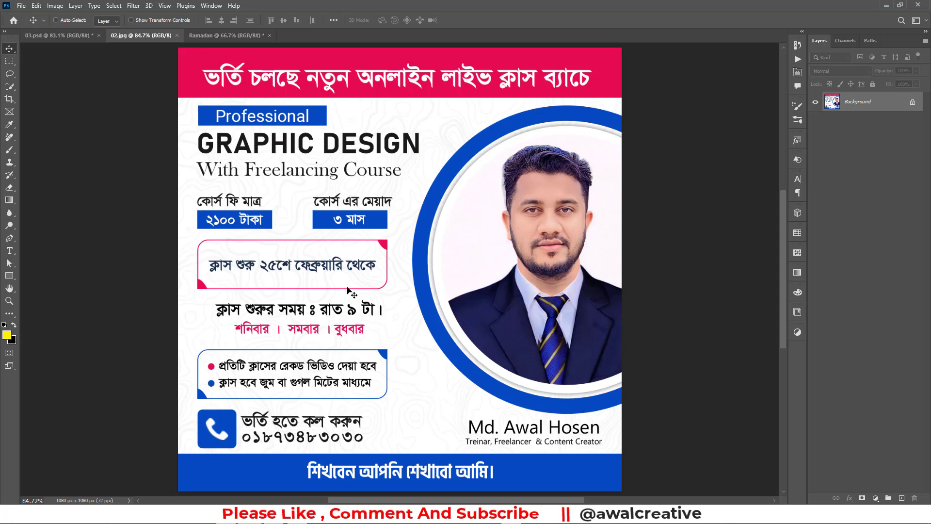
{"action": "left_click", "coordinate": [233, 38]}
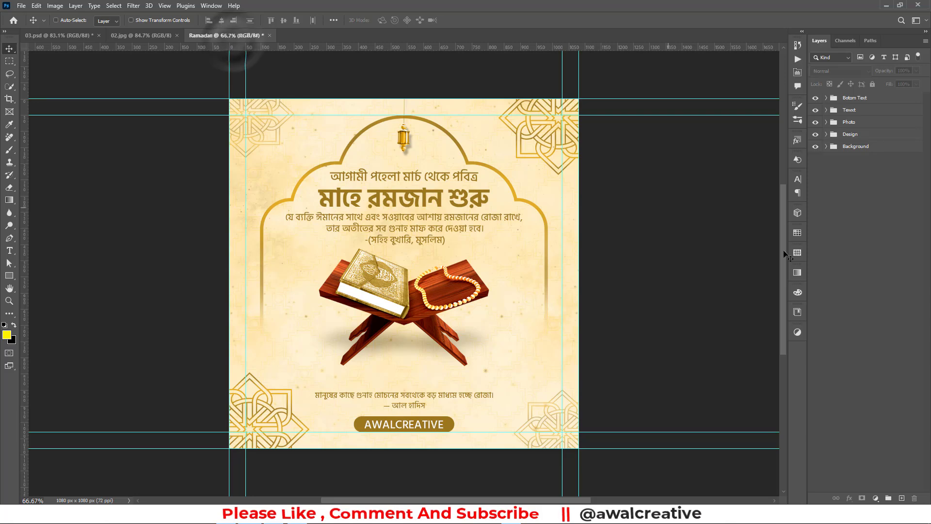